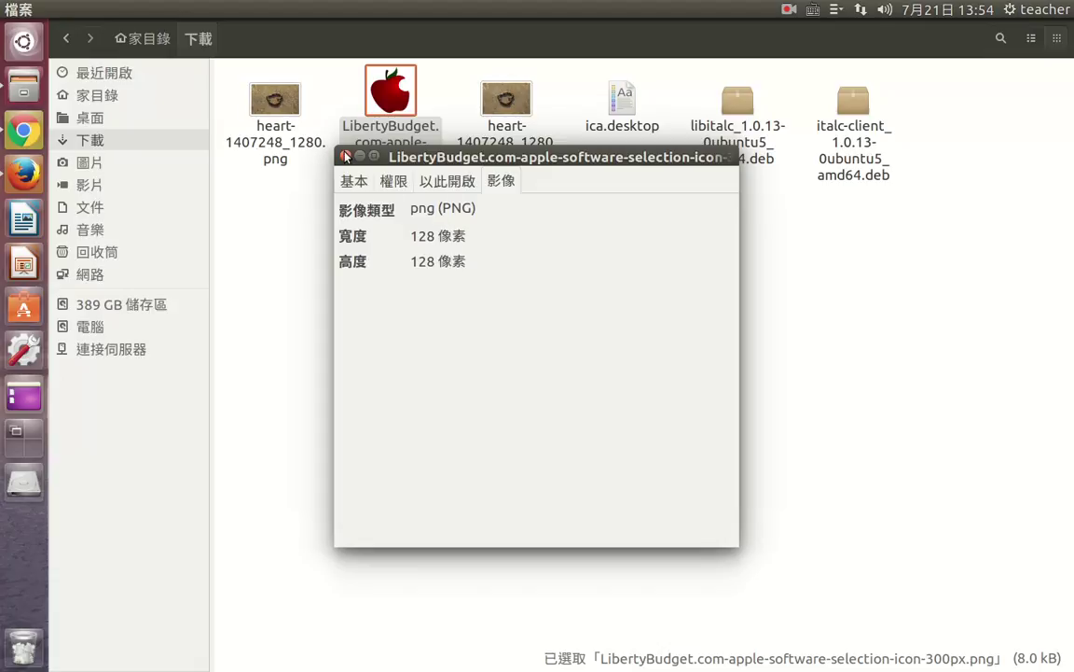
- Check the pixel dimensions of heart-1407248_1280.png in its image properties
key("Escape")
left_click(276, 108)
right_click(276, 107)
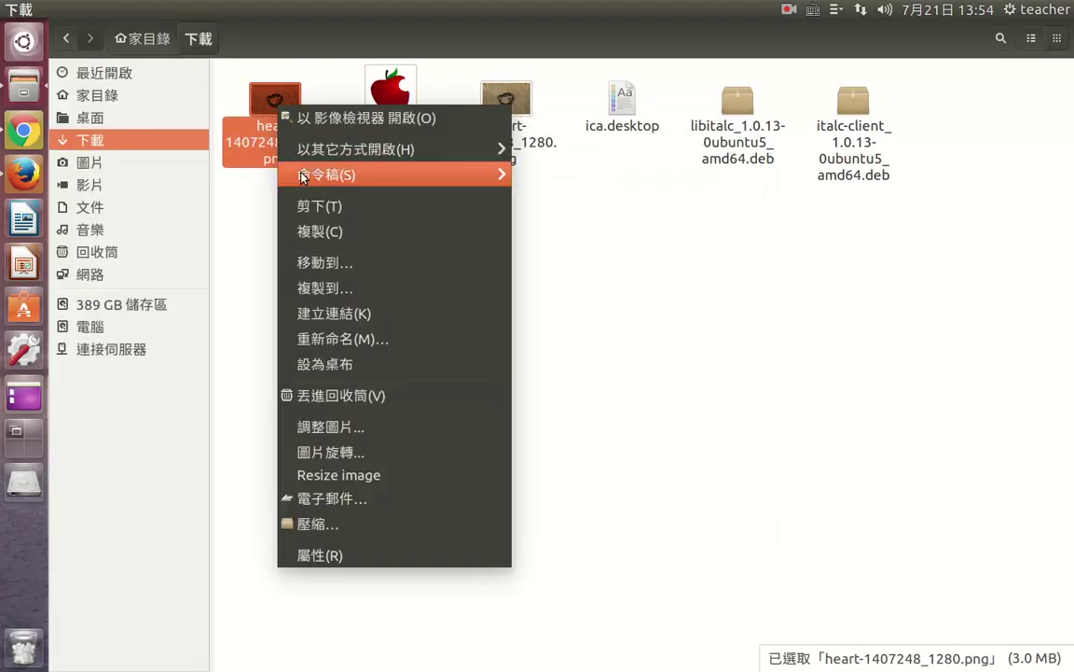
left_click(367, 554)
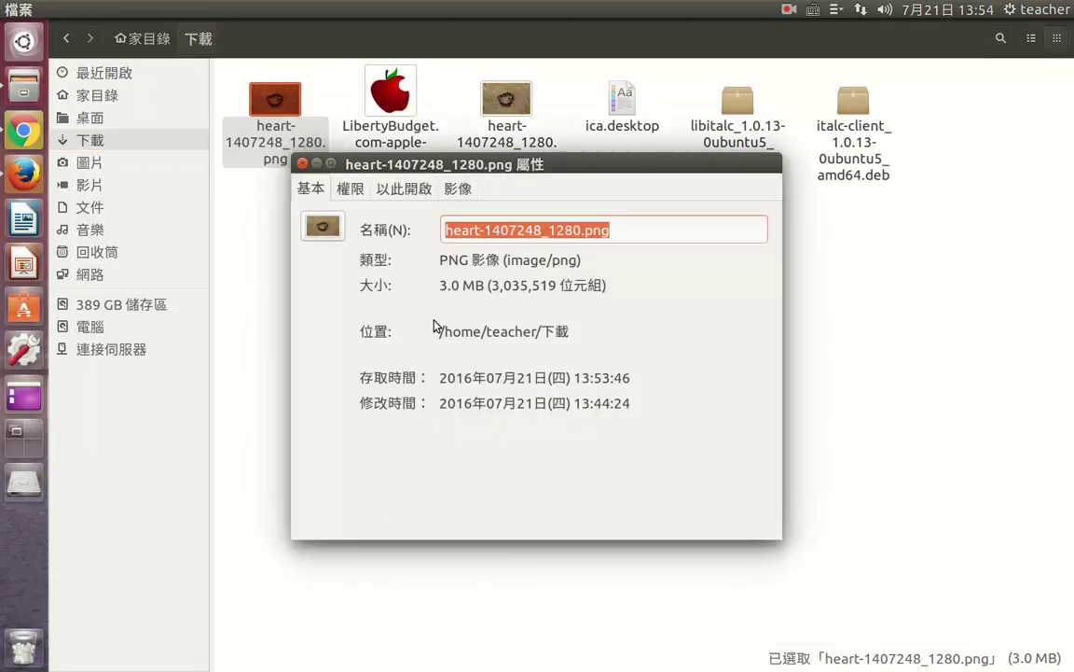
left_click(458, 190)
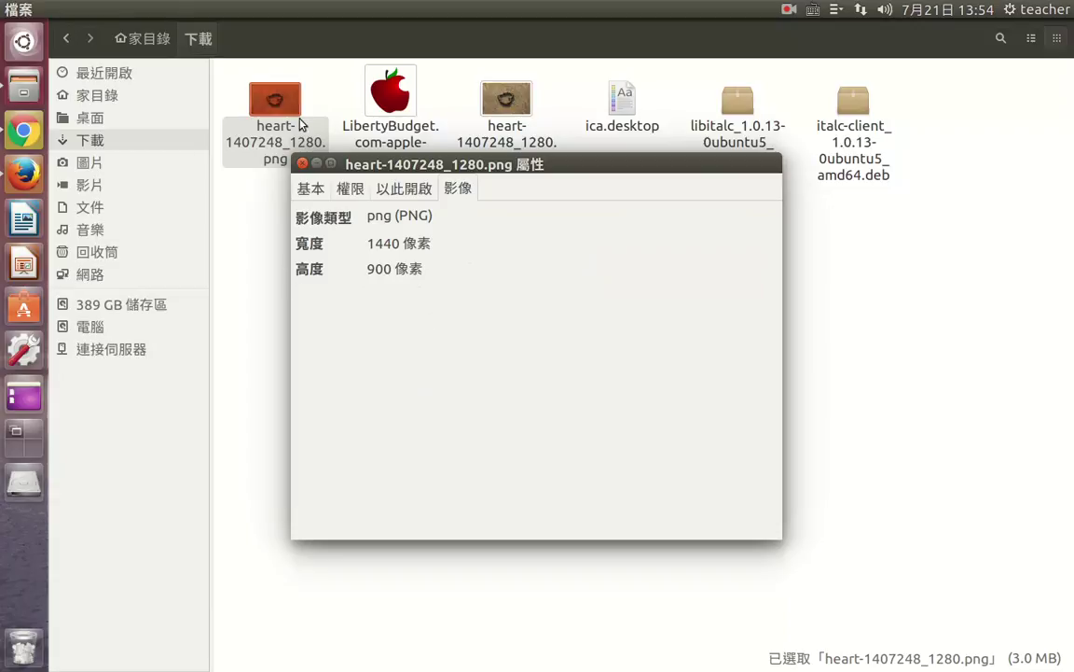
left_click(301, 164)
left_click(395, 140)
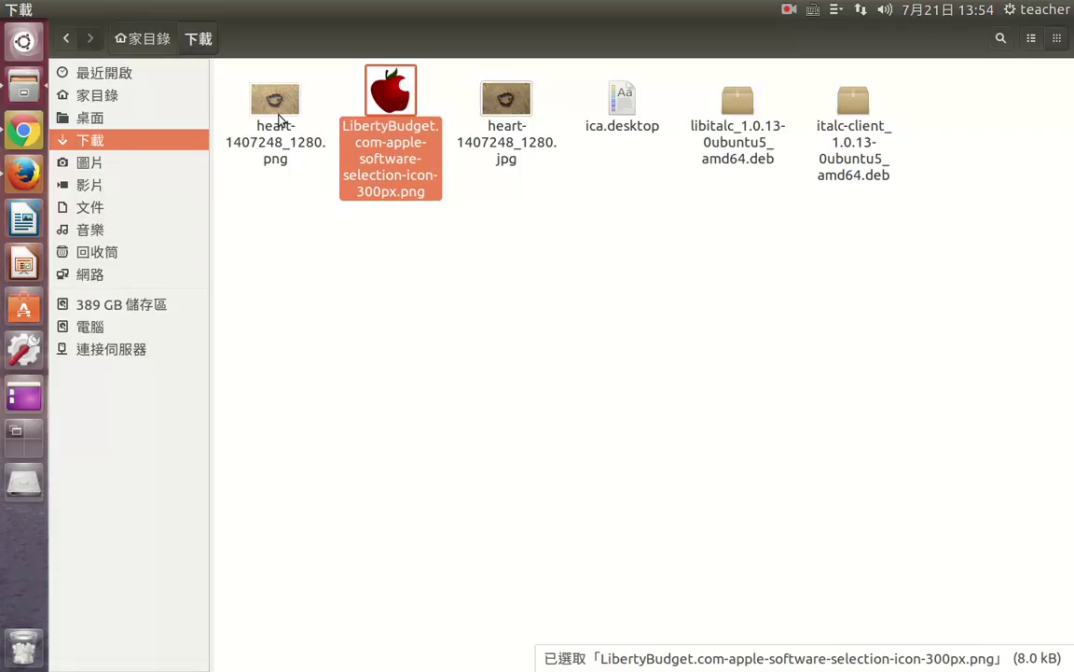
left_click(278, 119)
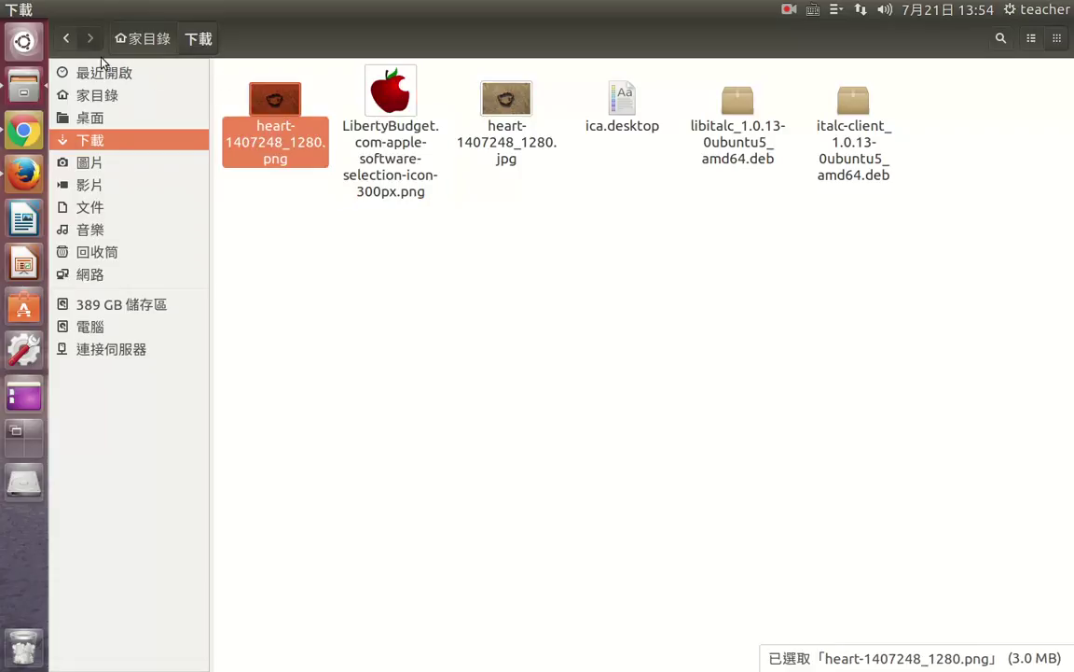
mouse_move(28, 13)
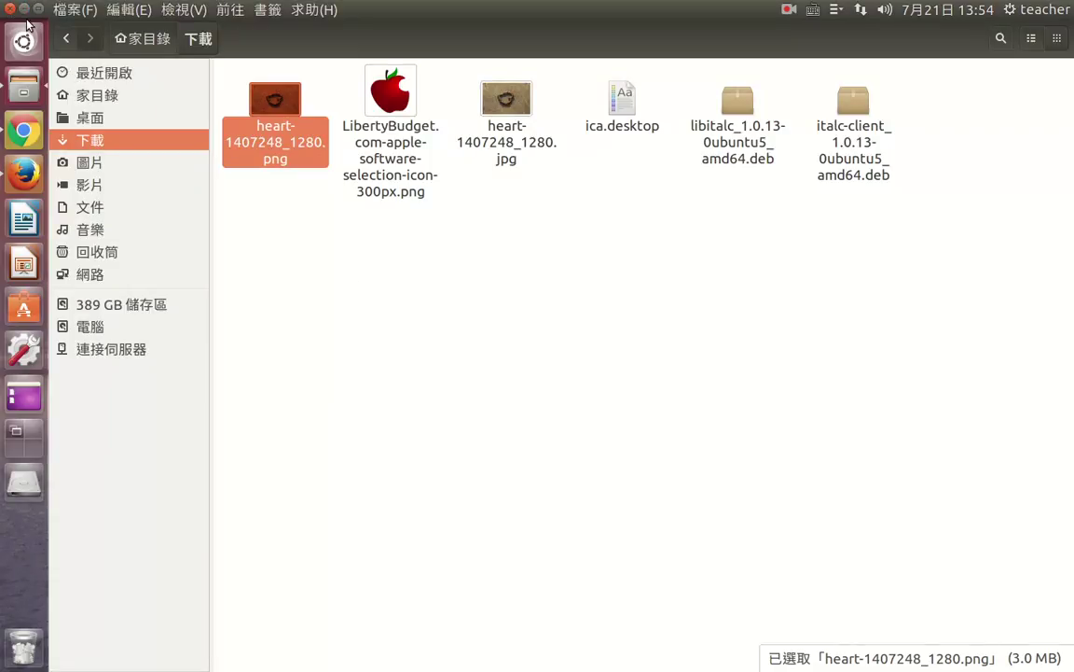
left_click(348, 281)
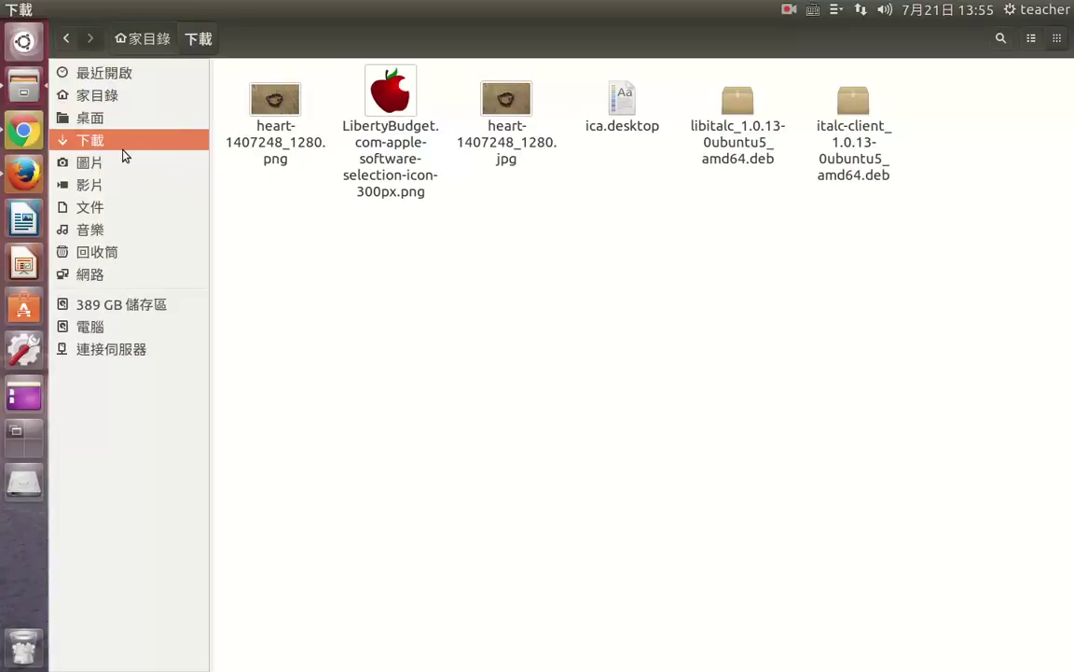
- Run the 以 root 權限瀏覽 script on the home directory's Desktop folder, authorizing it with the administrator password
left_click(89, 94)
left_click(439, 378)
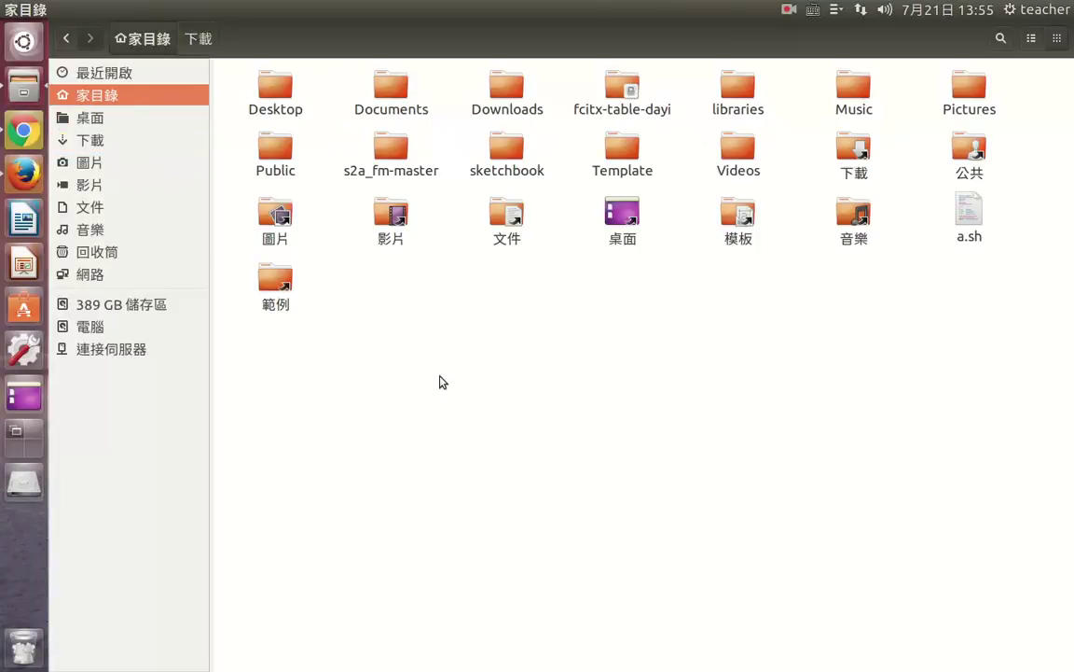
right_click(272, 90)
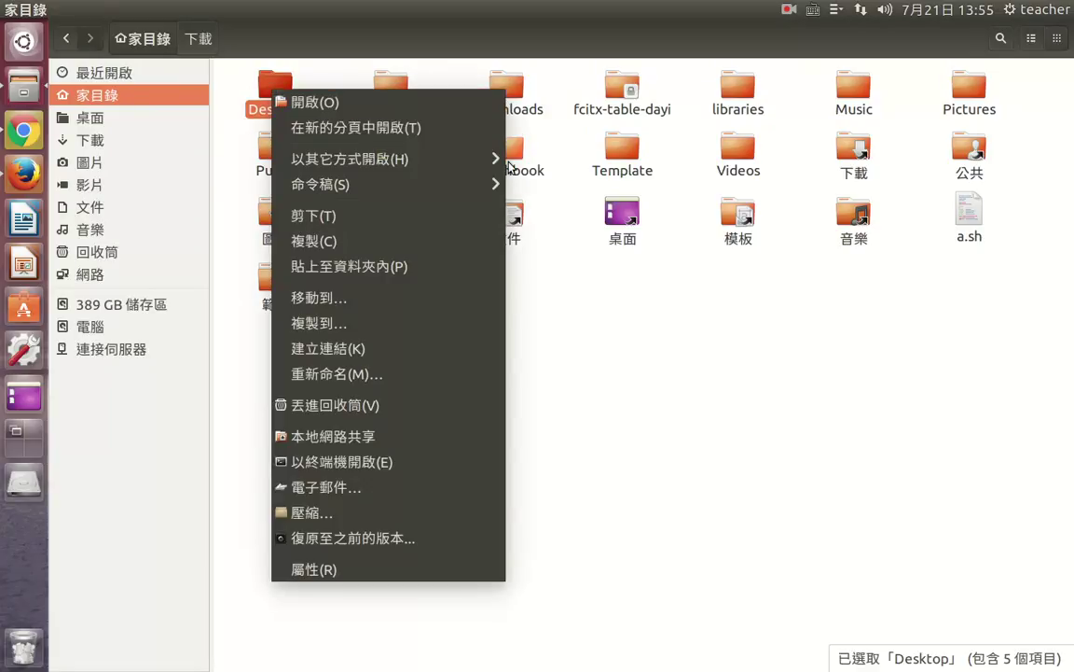
mouse_move(467, 177)
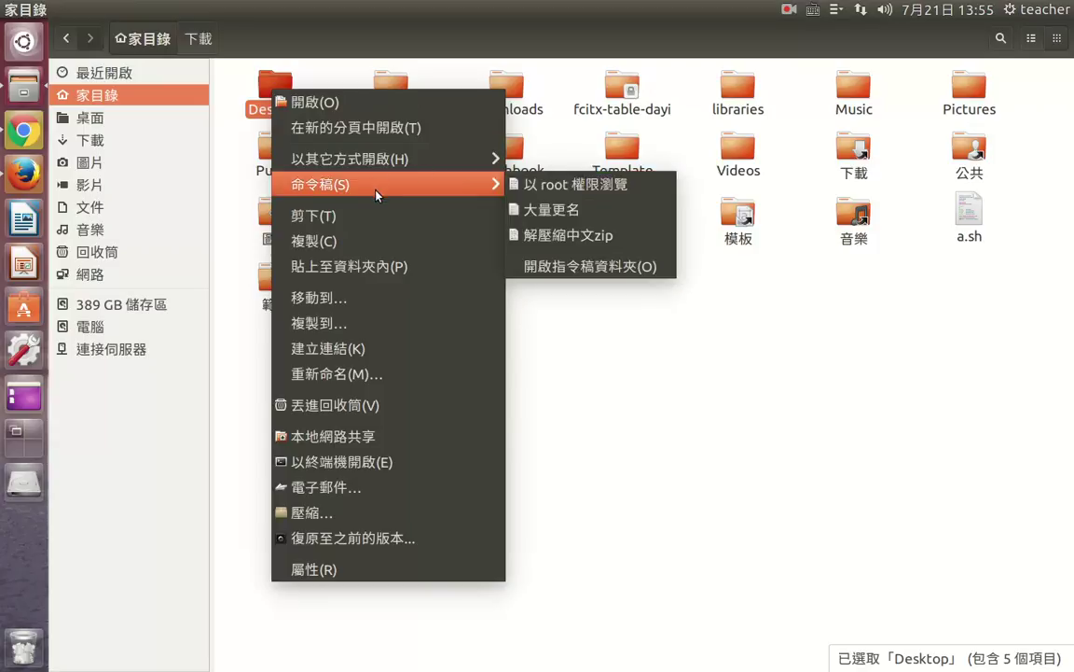
left_click(559, 186)
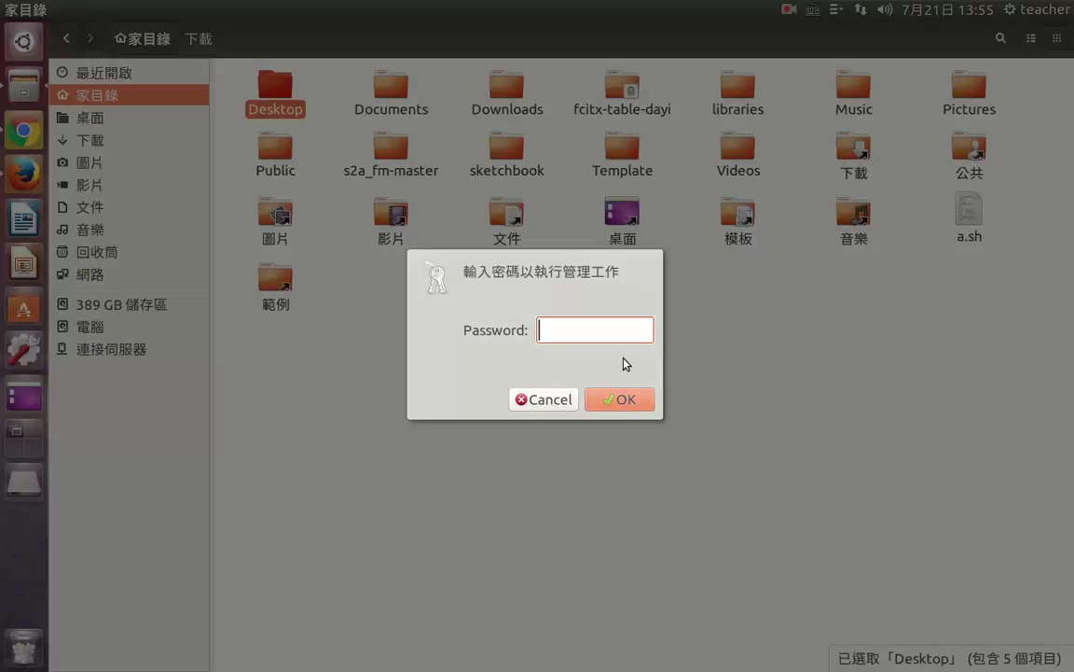
type("••••")
left_click(620, 400)
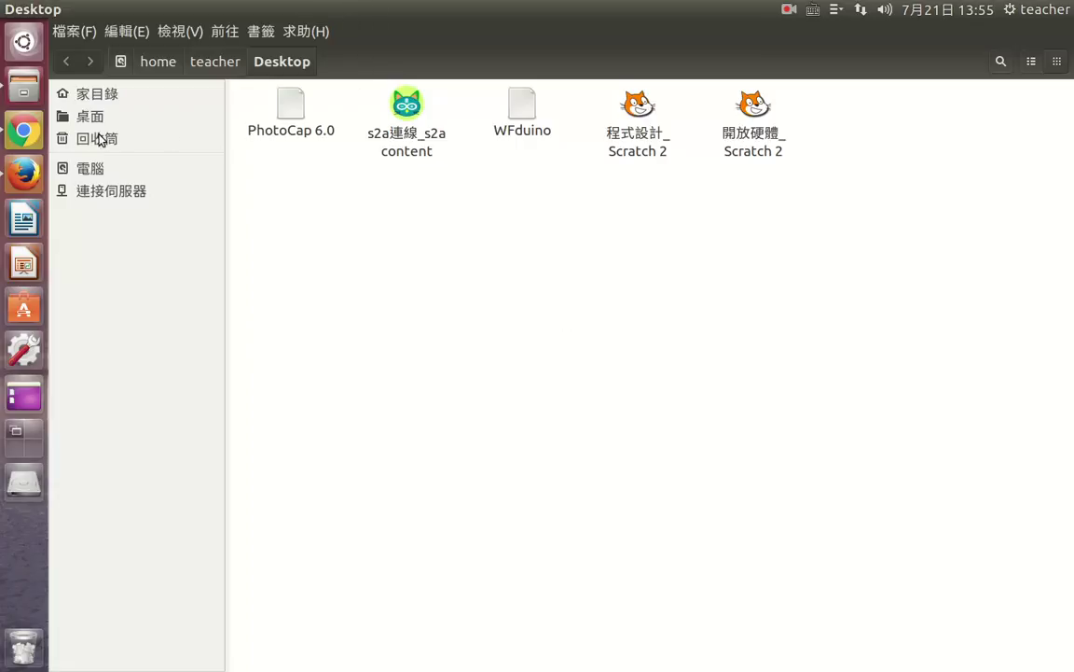
- Browse from the computer's root to the /home/teacher/Downloads folder in the root-privileged file window
left_click(89, 168)
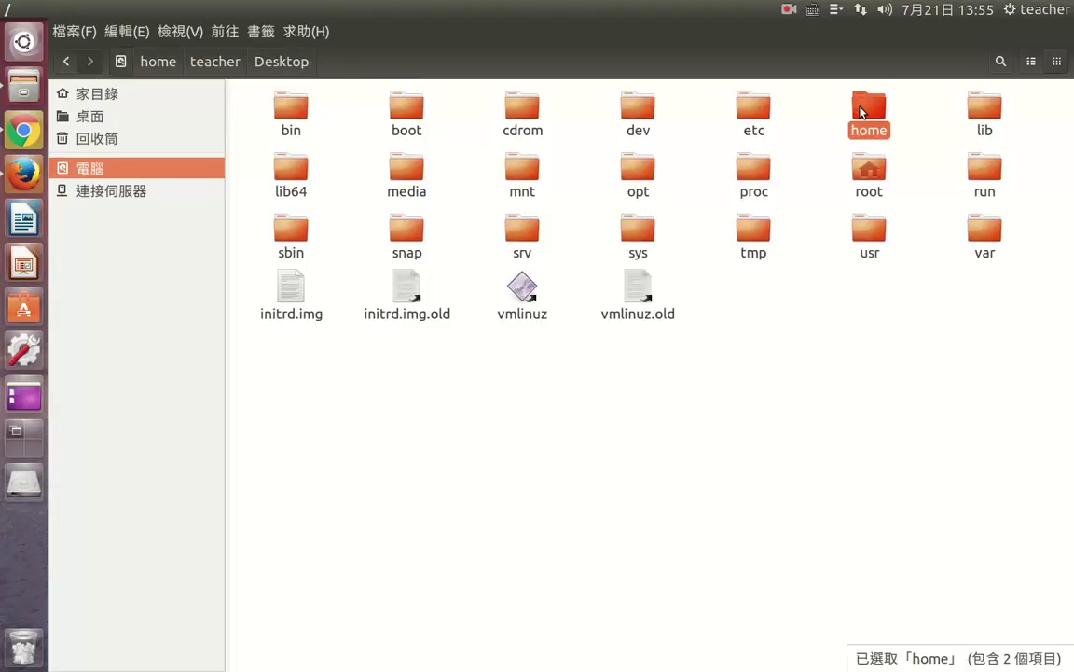
double_click(862, 111)
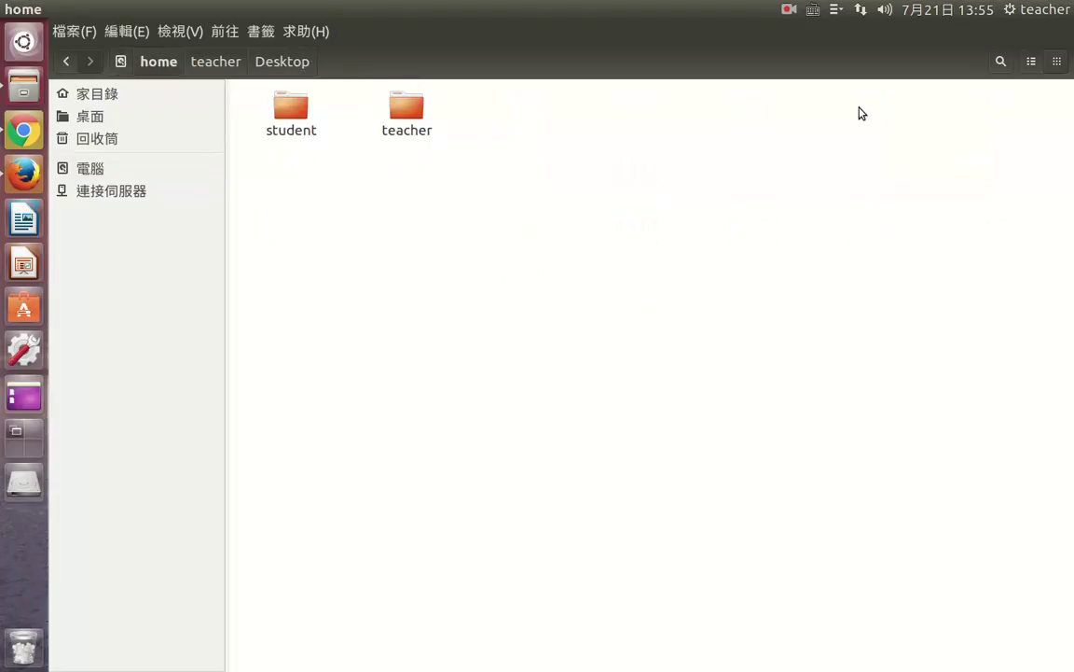
left_click(417, 117)
double_click(401, 114)
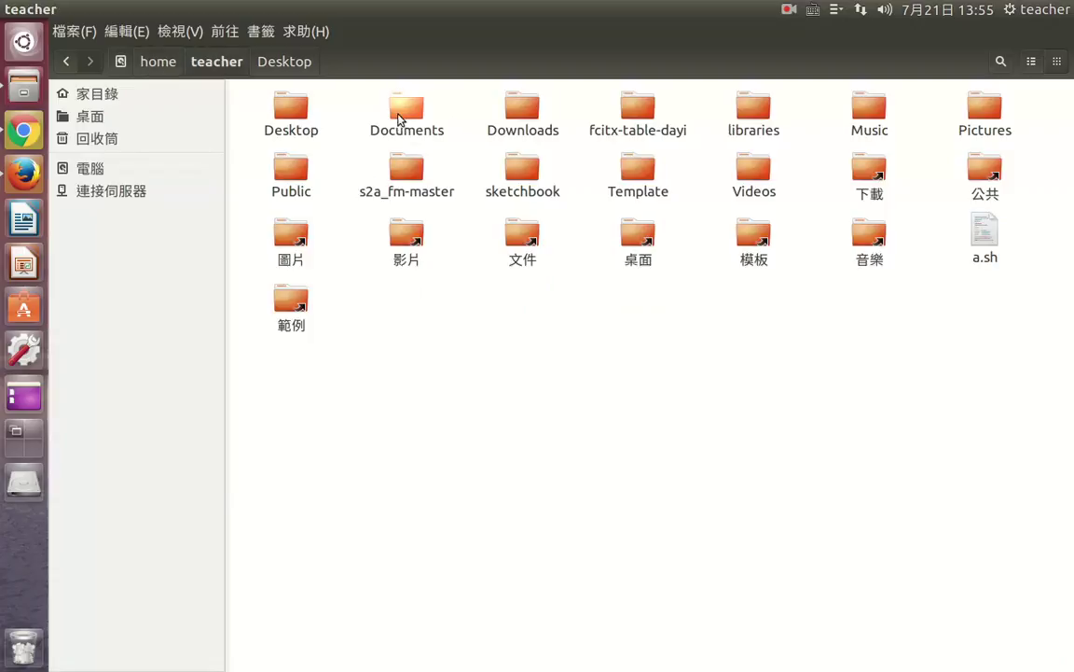
double_click(523, 123)
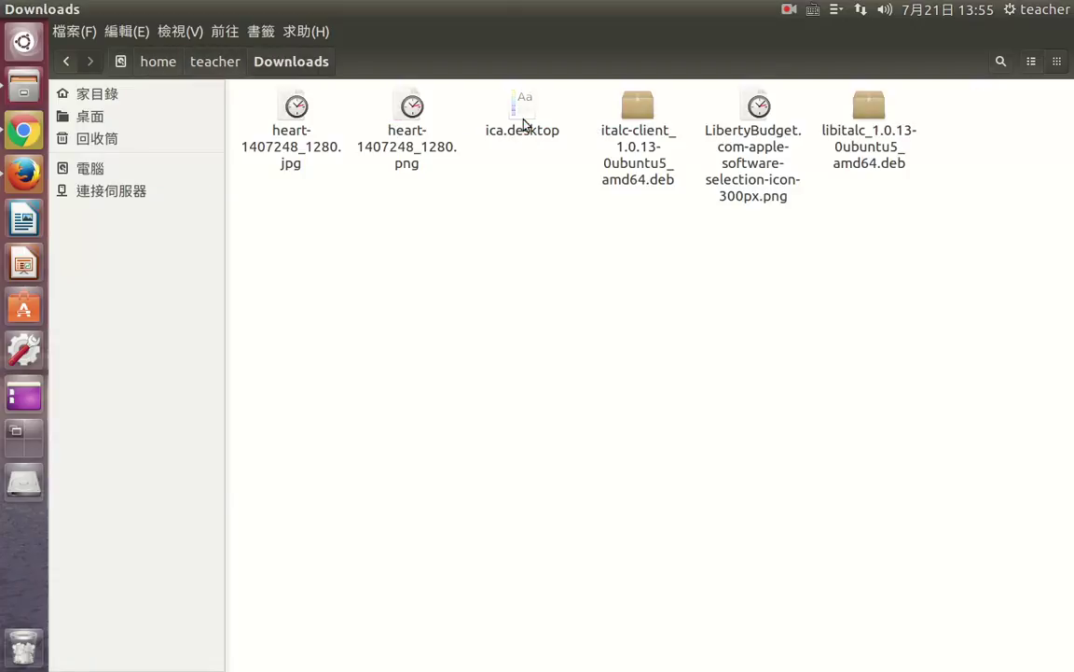
- Copy heart-1407248_1280.png and LibertyBudget.com-apple-software-selection-icon-300px.png together from the Downloads folder
left_click(398, 116)
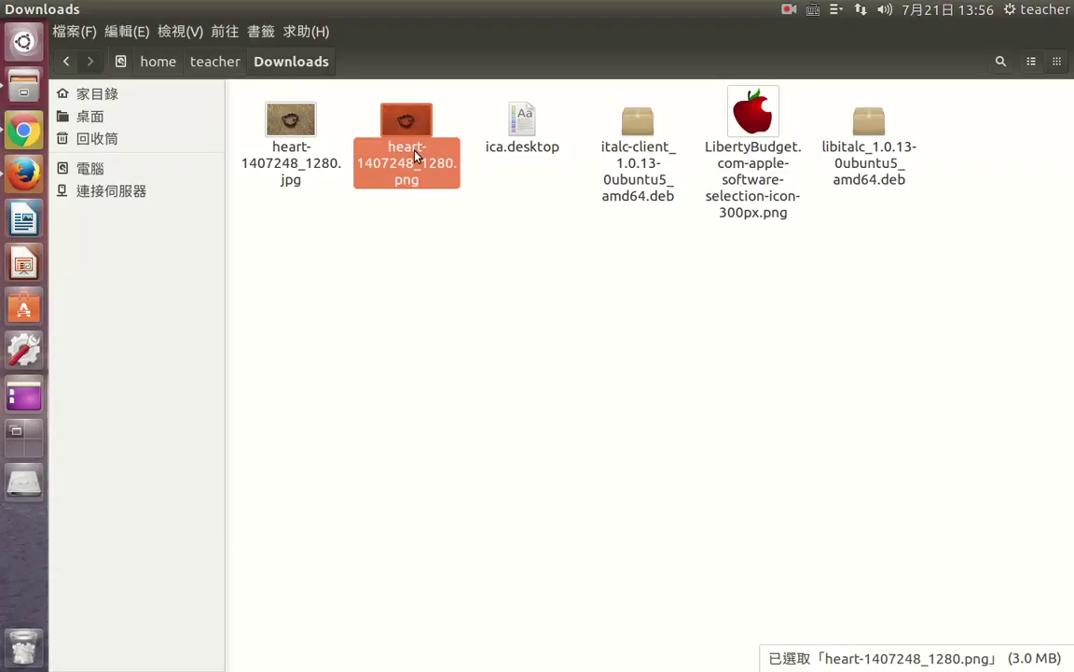
left_click(744, 163)
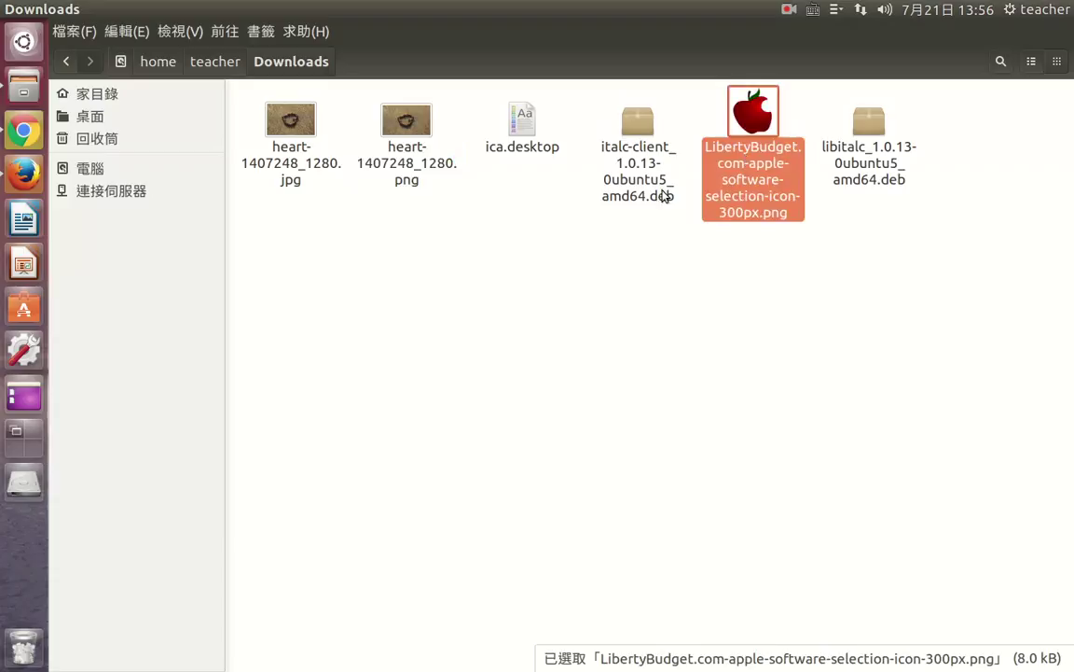
left_click(382, 154)
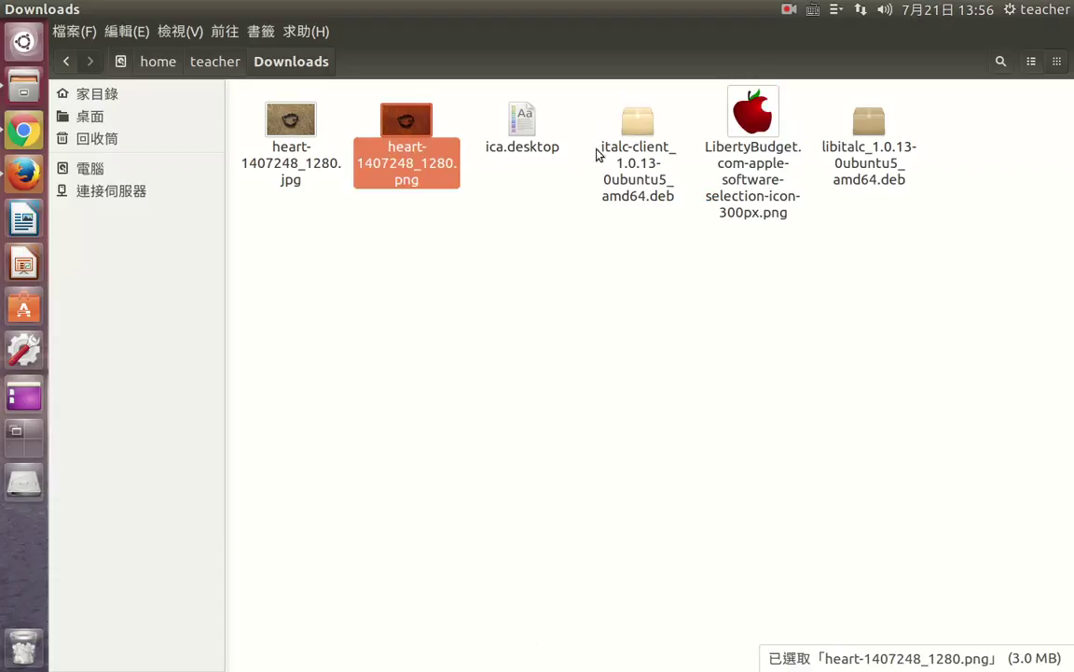
left_click(760, 157, "ctrl")
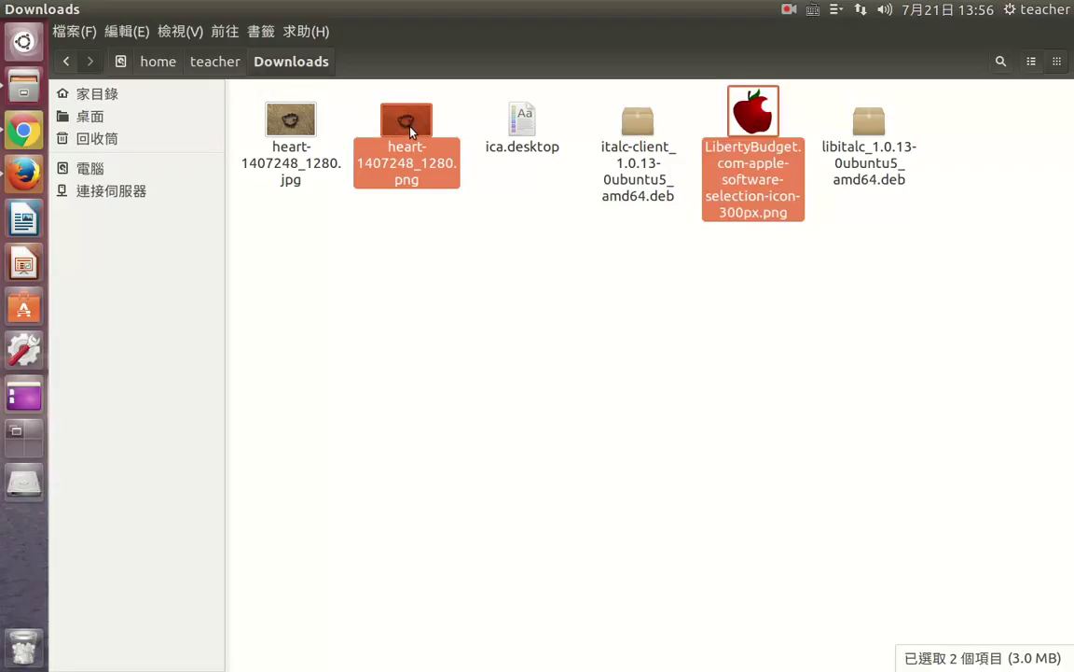
right_click(408, 130)
left_click(438, 262)
- Browse from the computer's root to the /usr/share folder
left_click(82, 175)
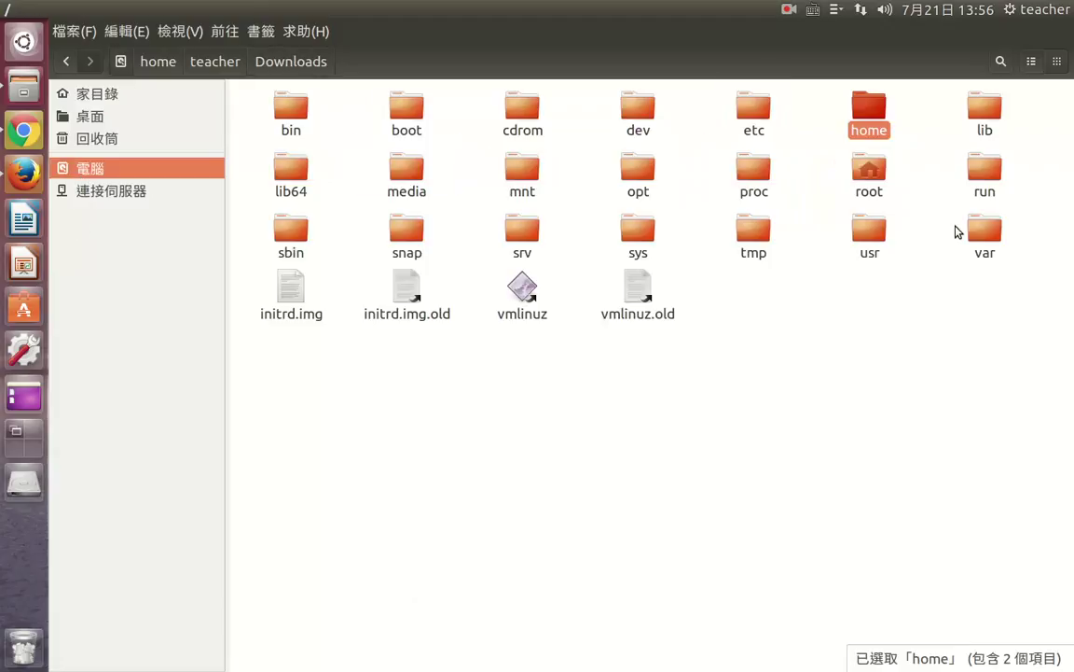
double_click(869, 229)
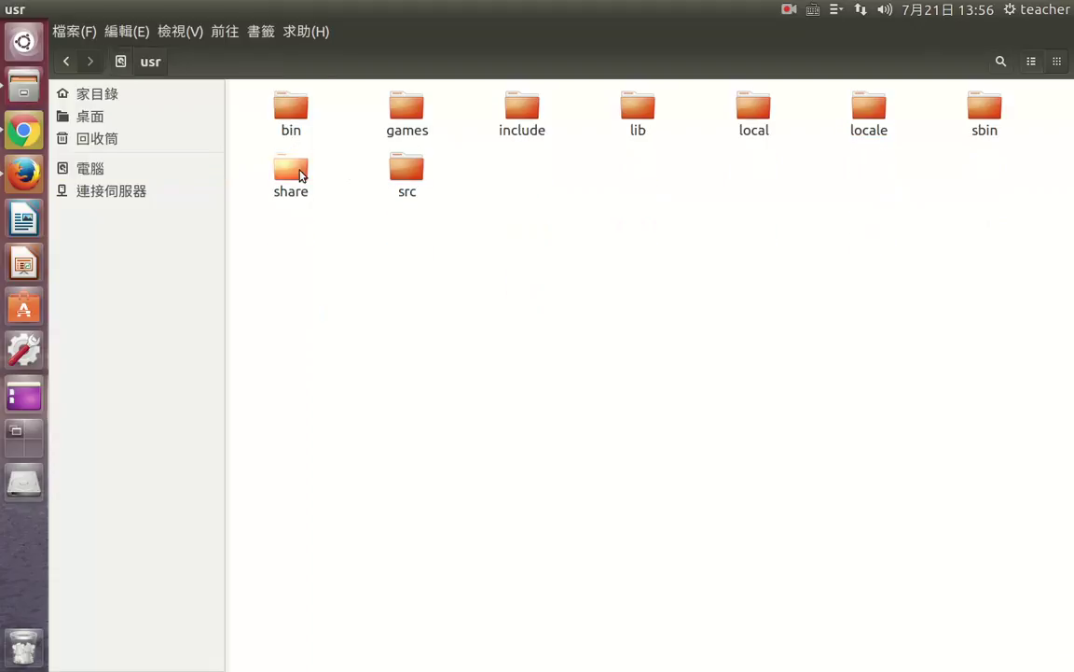
double_click(291, 170)
- Find and select the plymouth folder among the folders in /usr/share
scroll(733, 317, "down", 1)
scroll(733, 317, "down", 10)
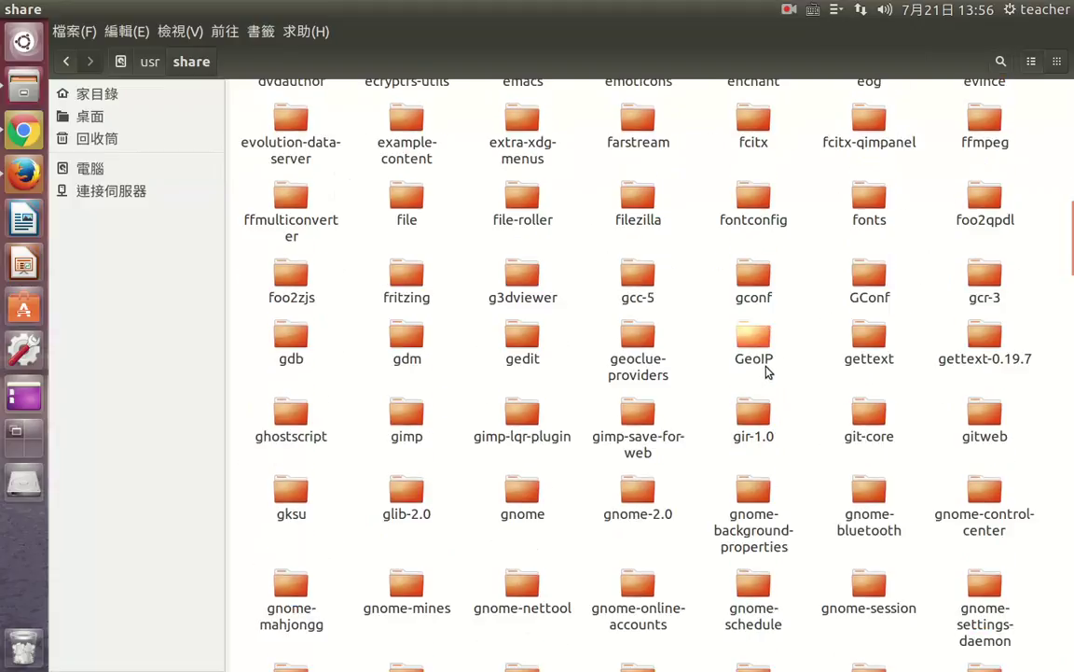
type("p")
key("Down")
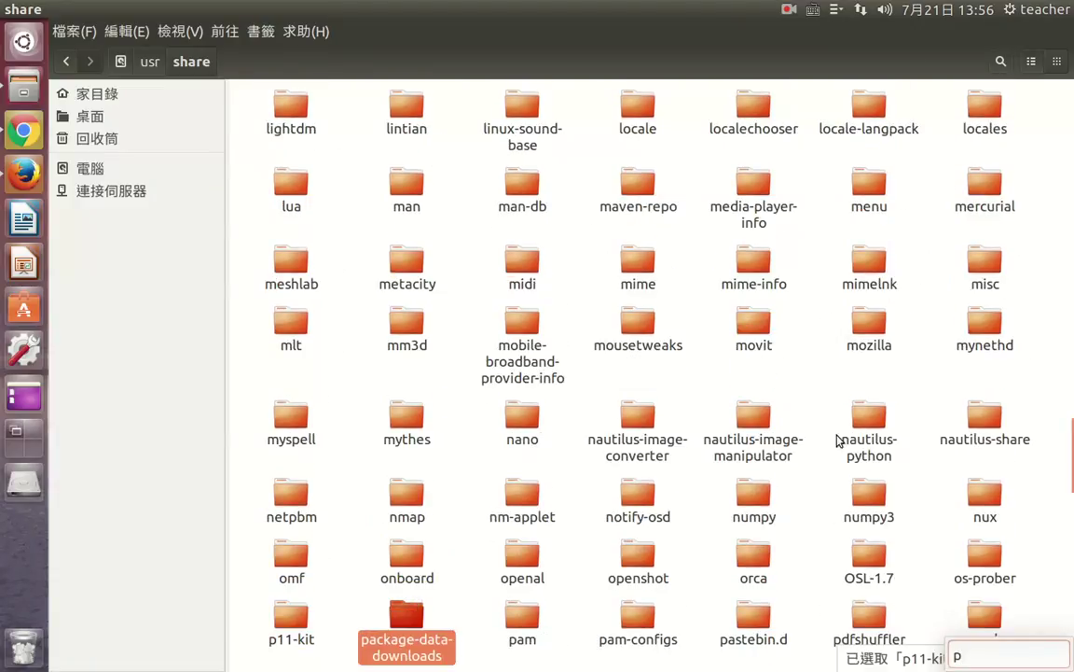
type("i")
key("Down")
key("Down")
key("Down")
key("Down")
key("Down")
key("Down")
key("Down")
key("Down")
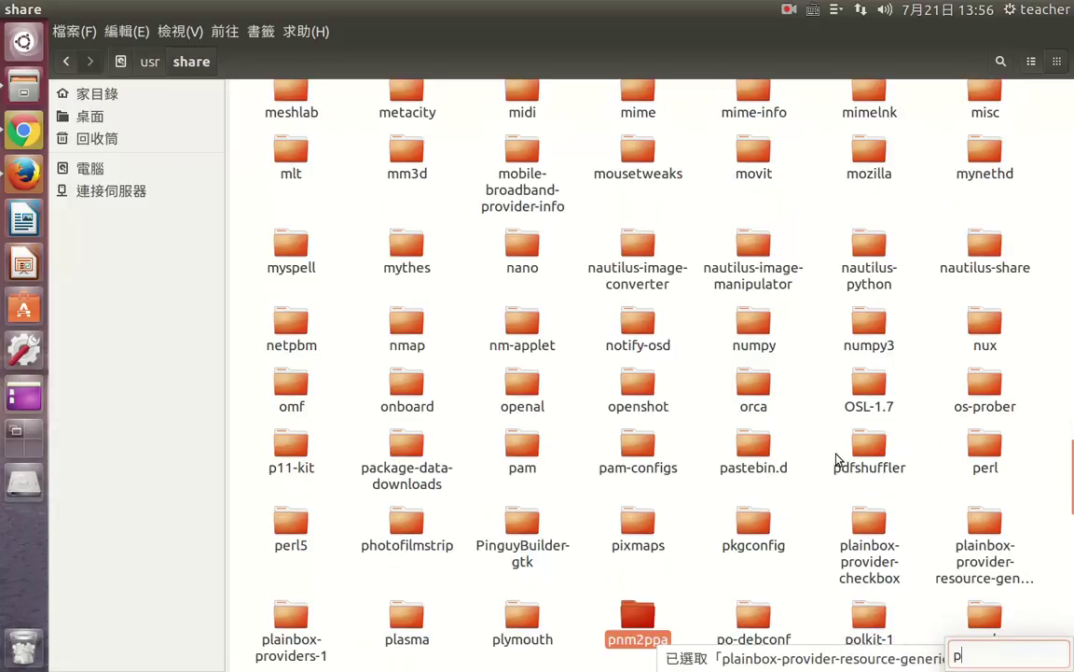
key("Down")
key("Down")
key("Down")
key("Down")
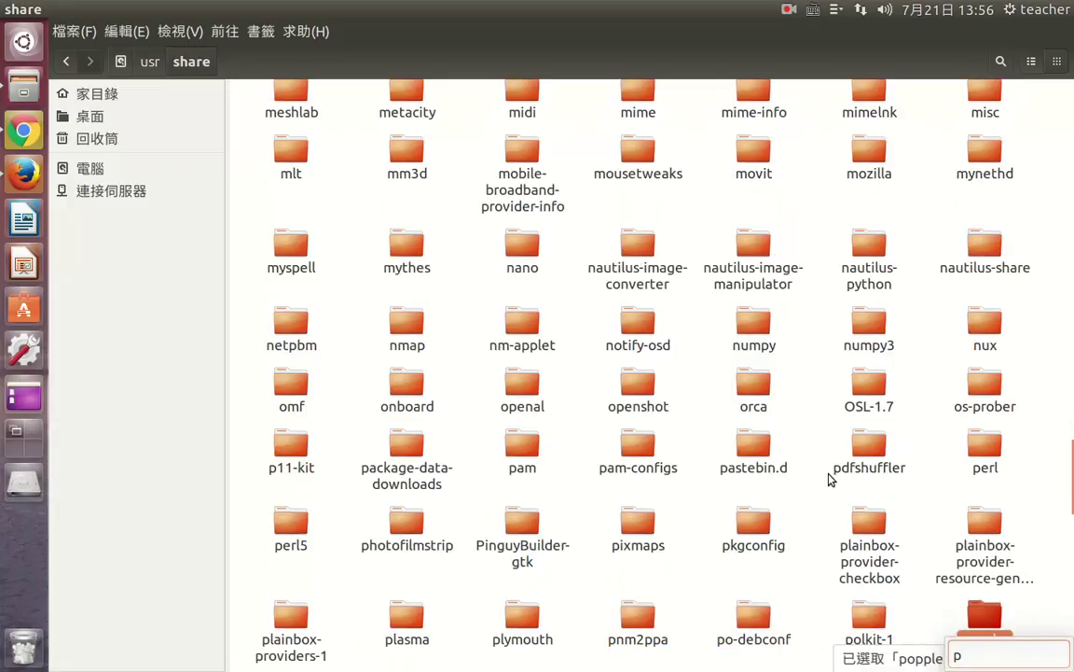
key("Down")
left_click(522, 570)
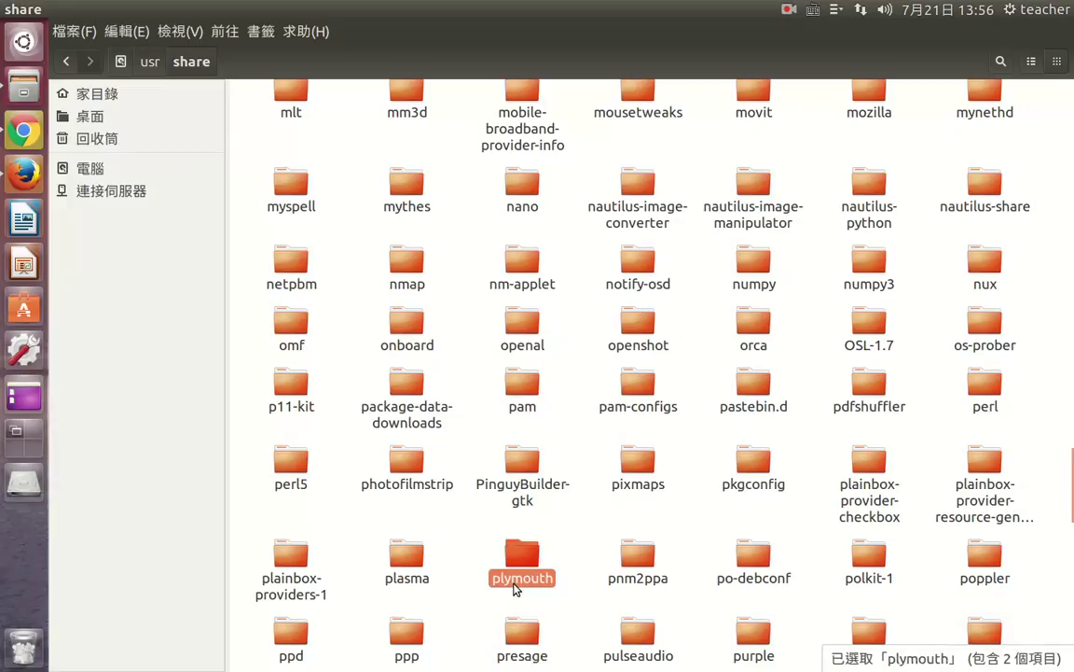
- Open the plymouth folder and paste the two copied PNG images into it
double_click(516, 583)
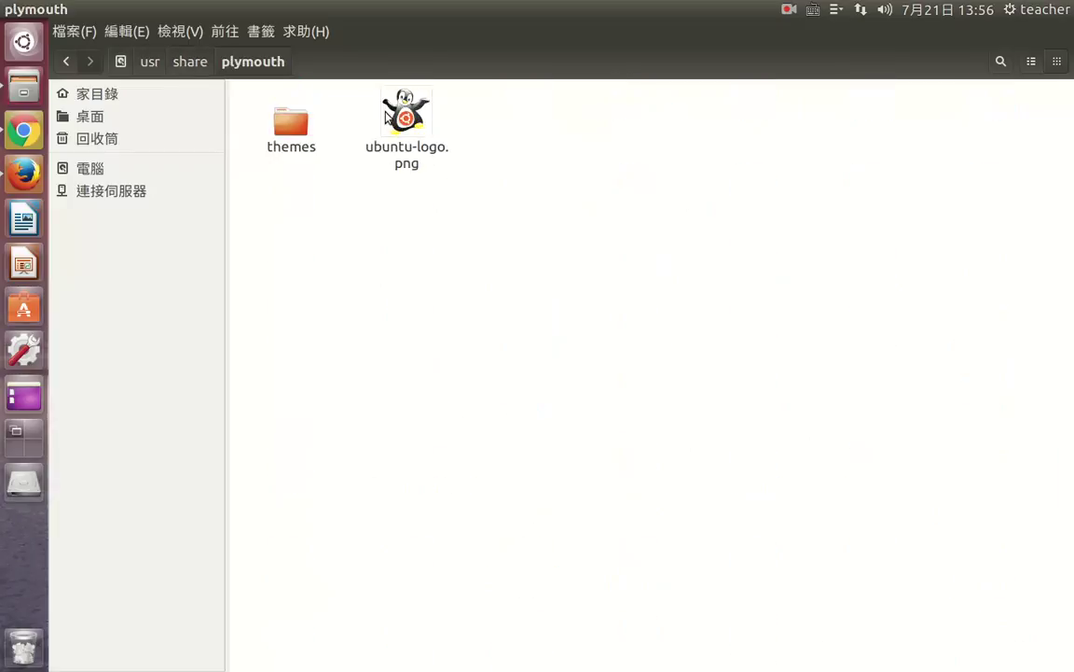
right_click(486, 273)
left_click(533, 346)
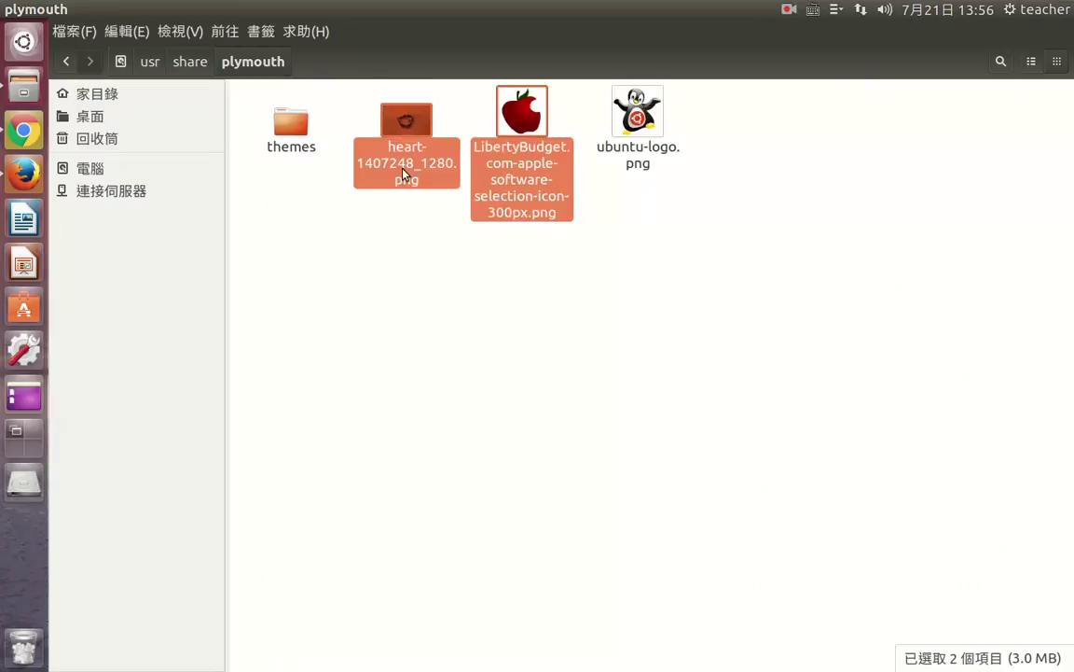
- Paste the two copied PNG images into the ubuntu-logo folder inside plymouth's themes folder
double_click(295, 123)
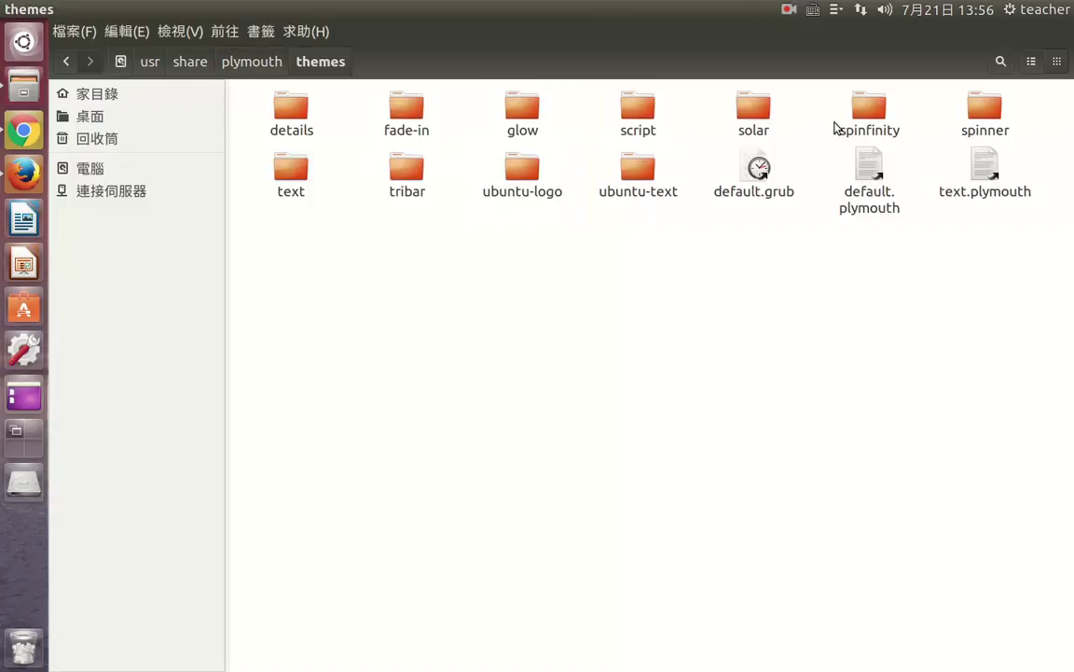
double_click(521, 172)
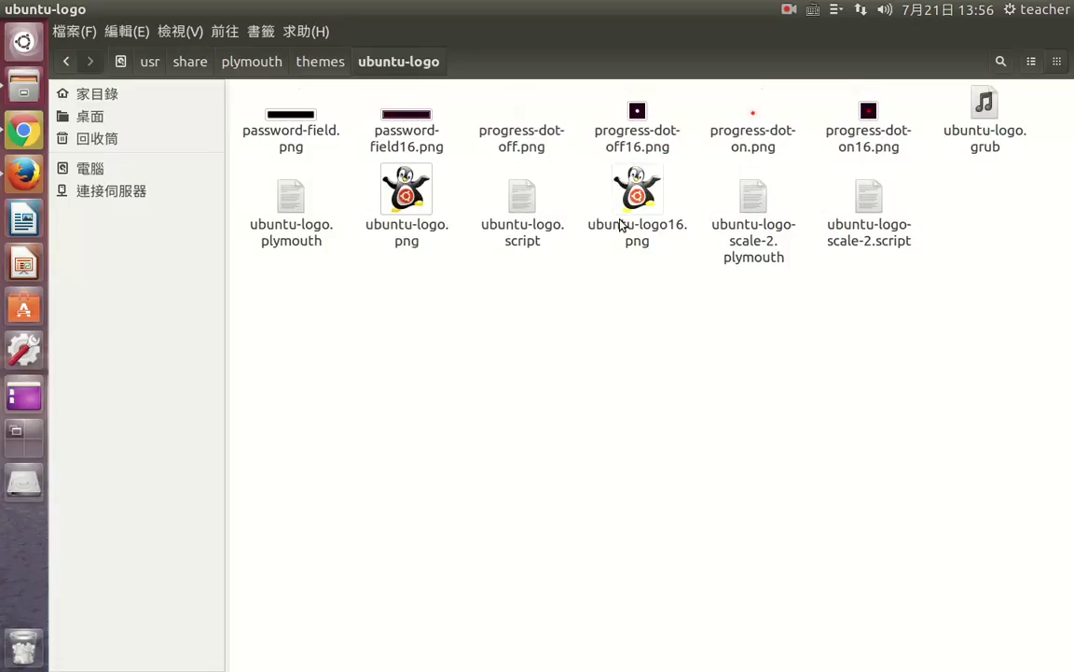
right_click(454, 292)
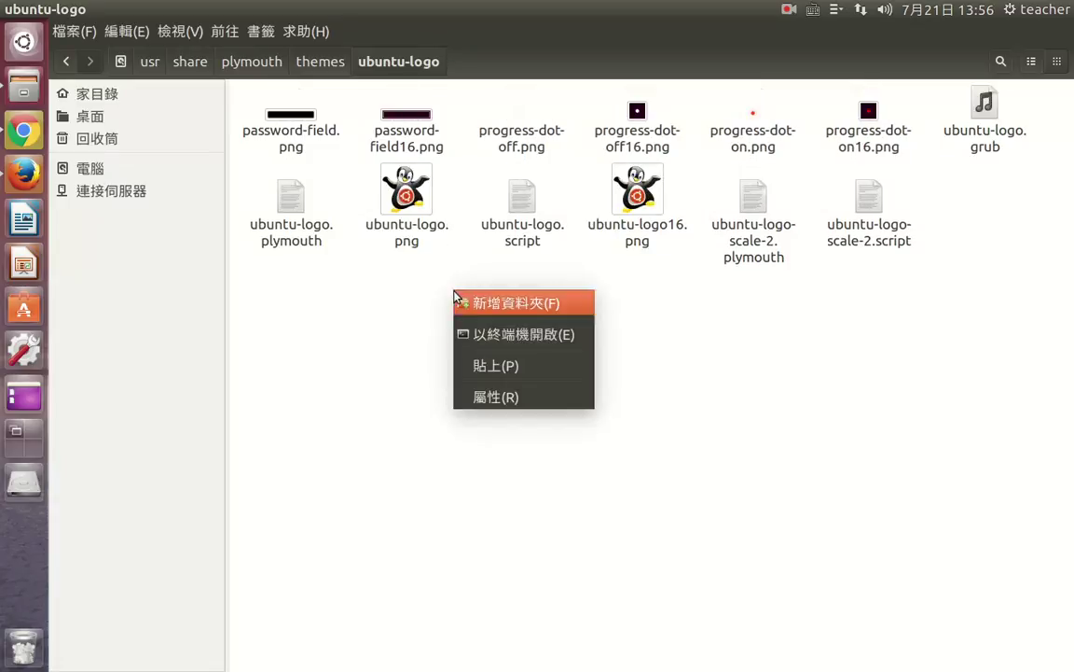
left_click(494, 366)
left_click(579, 411)
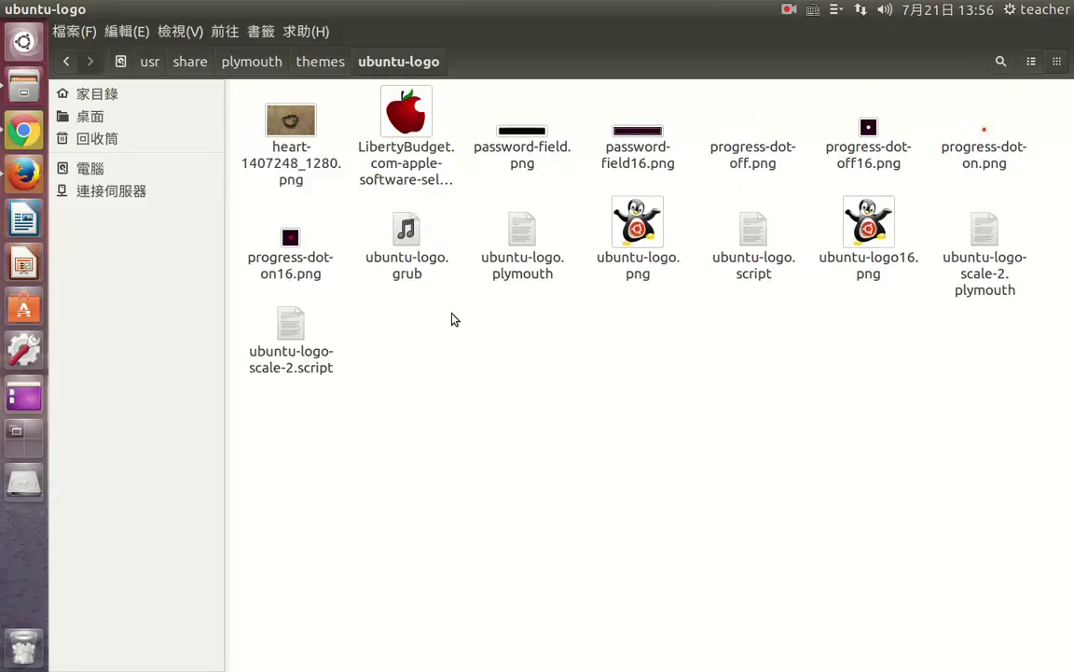
- Back up the penguin image ubuntu-logo.png in the ubuntu-logo folder by renaming it as ubuntu-logo.png-bak
left_click(411, 157)
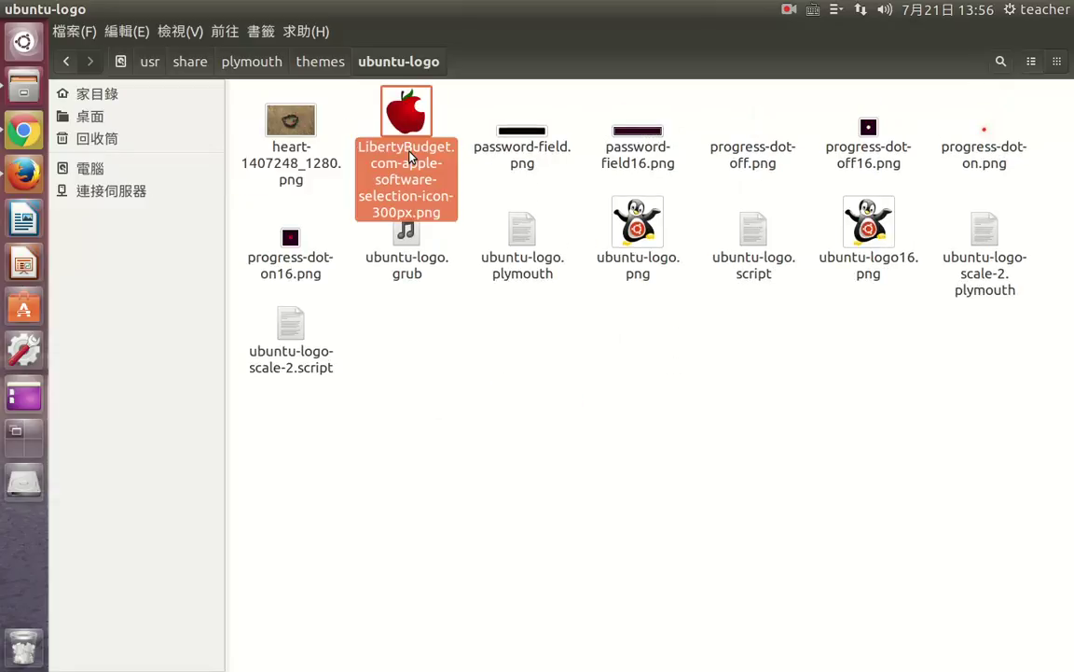
left_click(636, 269)
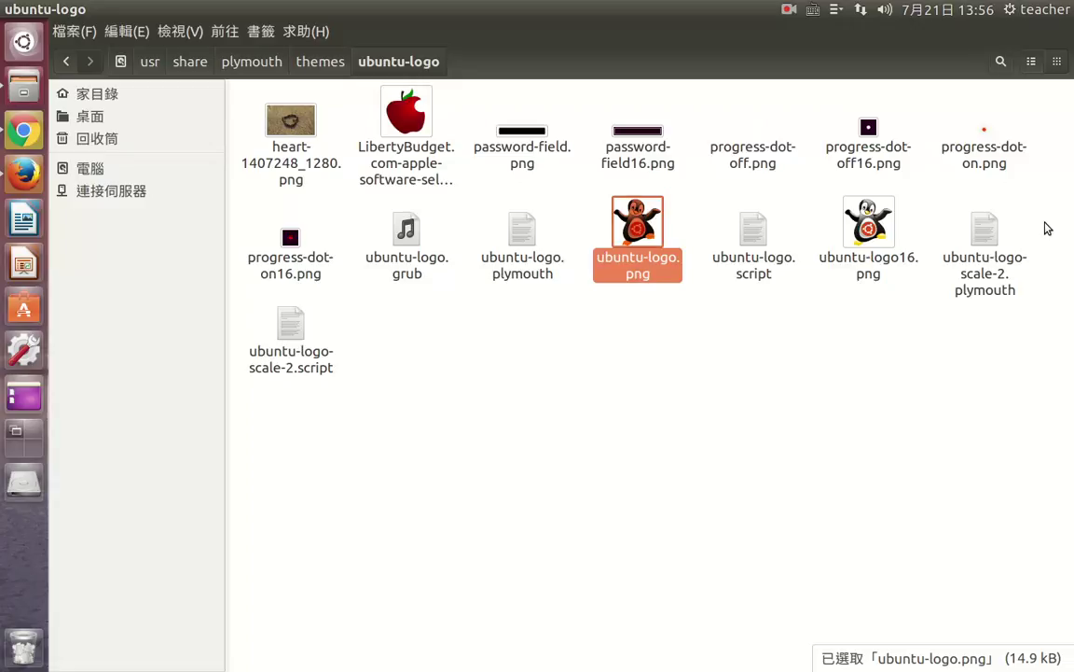
right_click(637, 233)
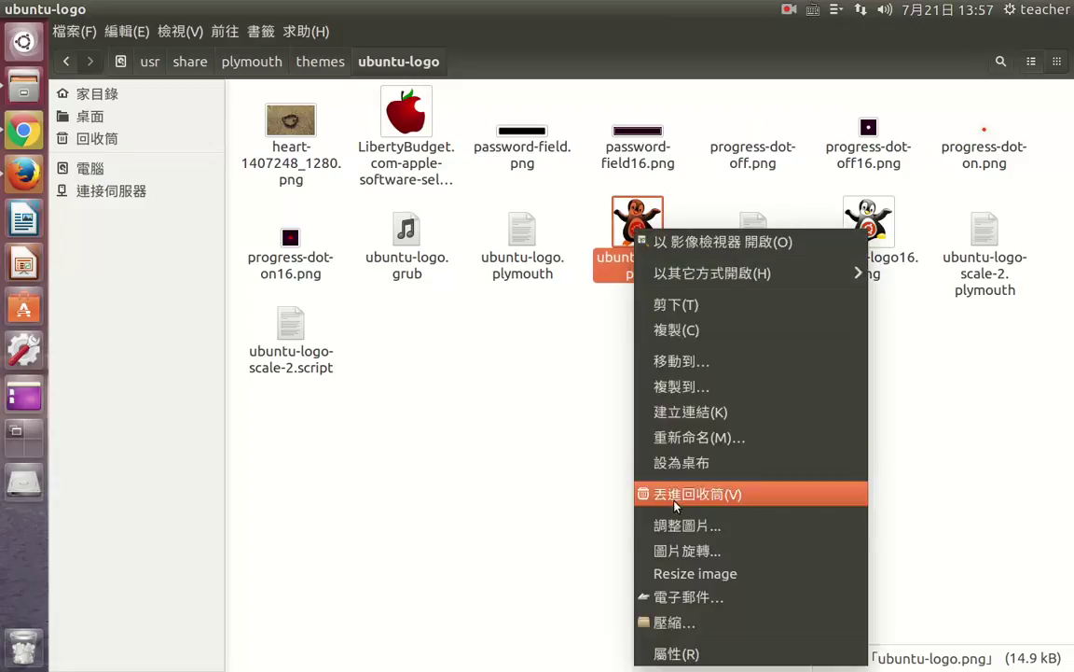
left_click(698, 438)
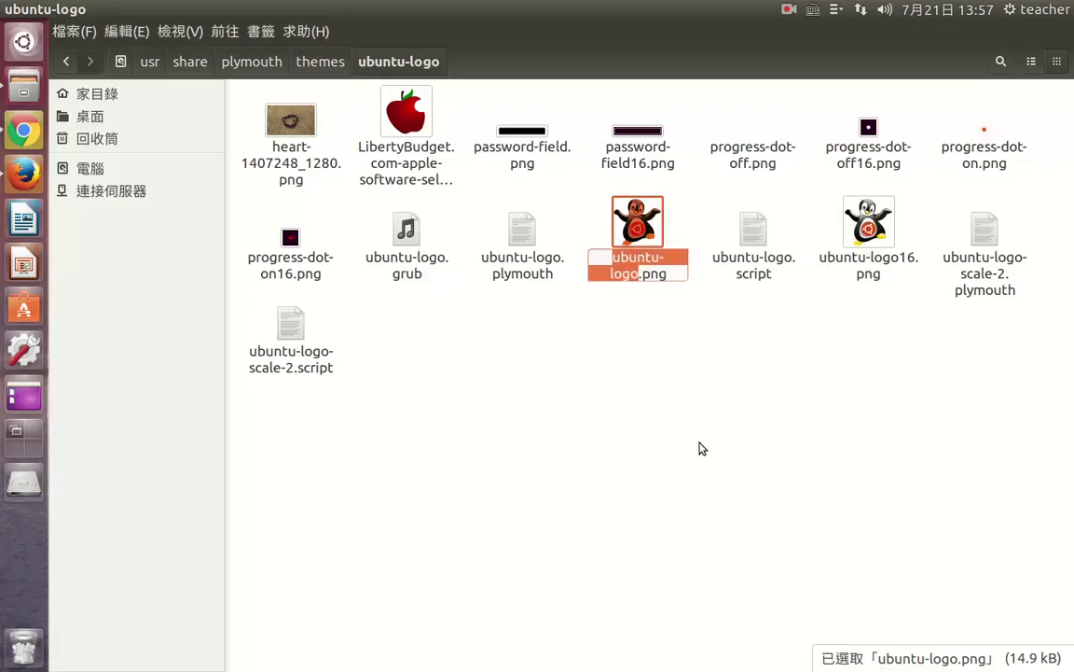
key("ctrl+a")
key("ctrl+c")
key("End")
type("-bak")
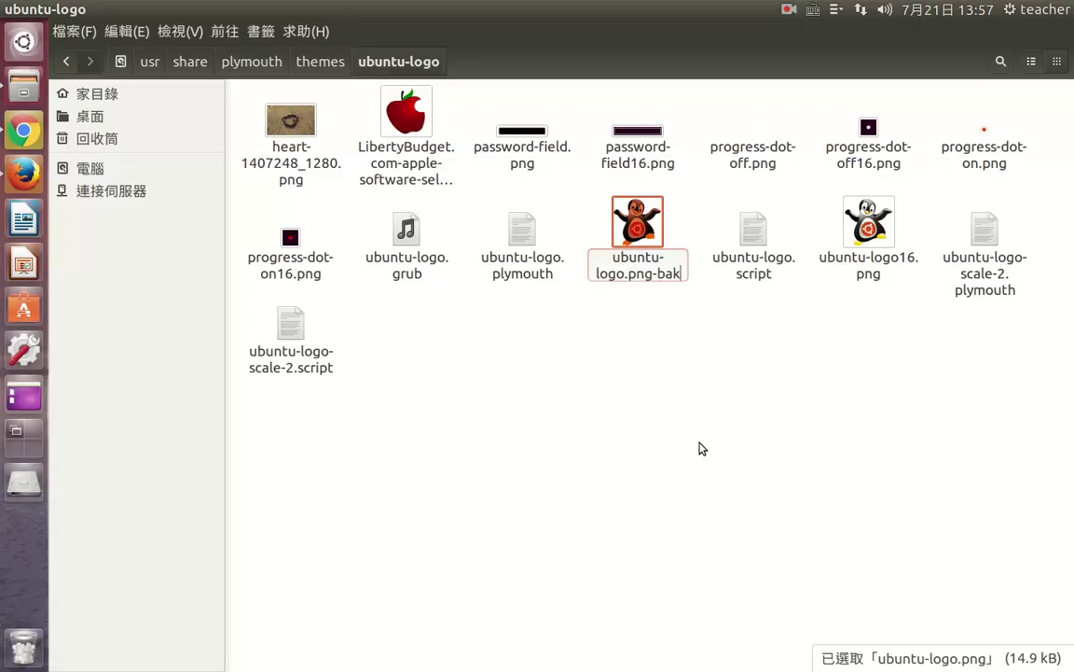
key("Return")
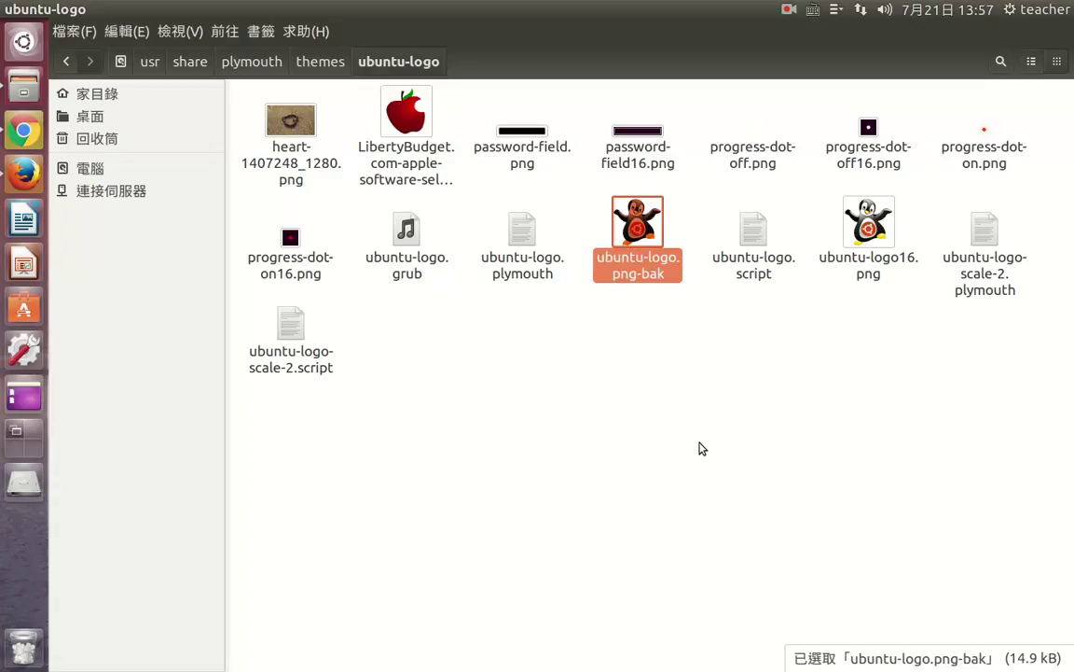
- Rename the apple image in the ubuntu-logo folder as ubuntu-logo.png and duplicate it in the same folder
left_click(422, 186)
key("F2")
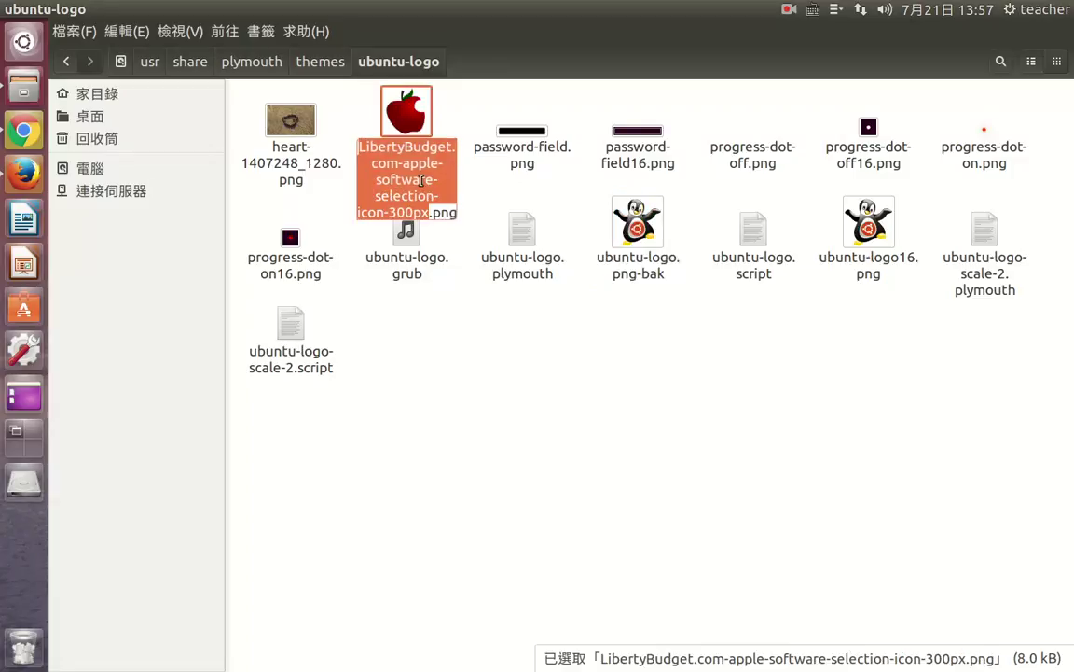
key("ctrl+v")
key("Delete")
key("Delete")
key("Delete")
key("Delete")
key("Return")
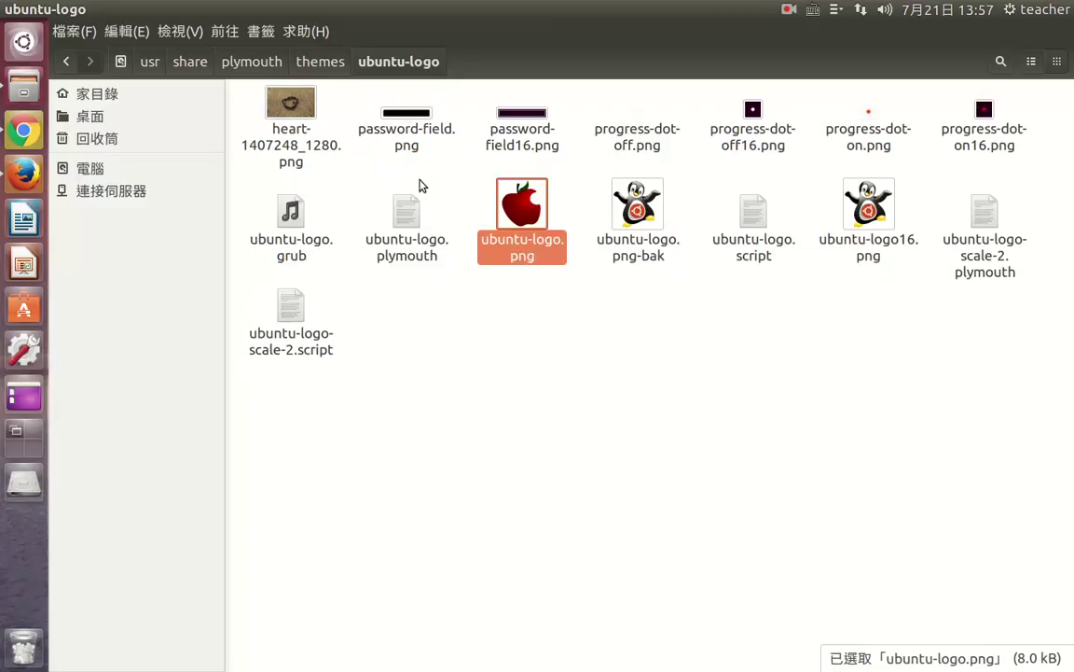
key("ctrl+v")
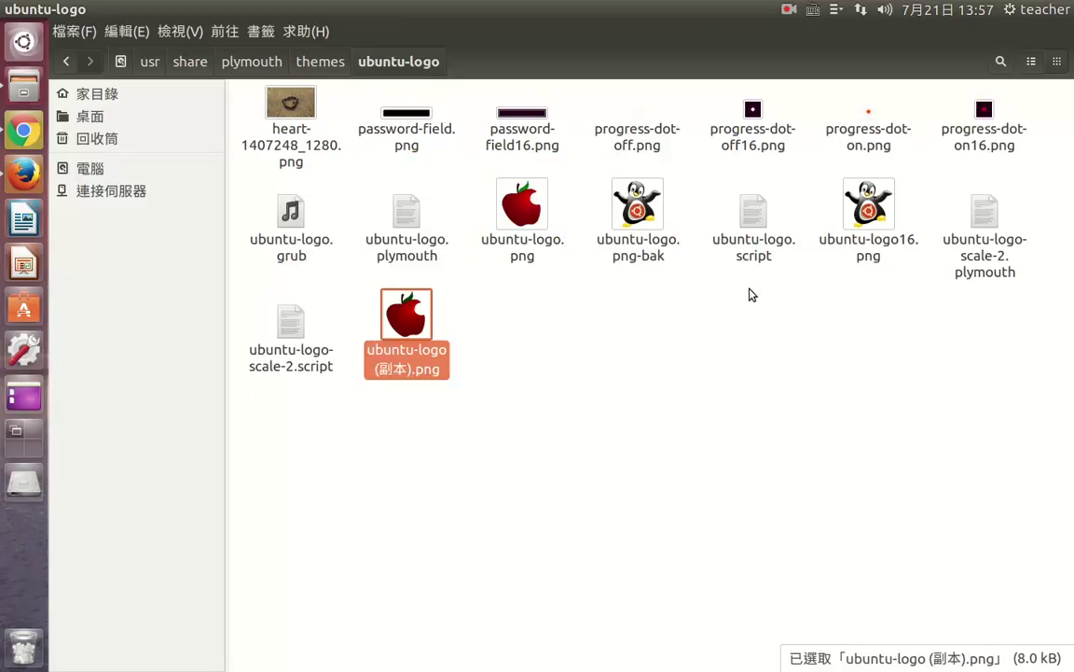
- Back up the penguin image ubuntu-logo16.png by renaming it as ubuntu-logo16.png-bak
left_click(882, 252)
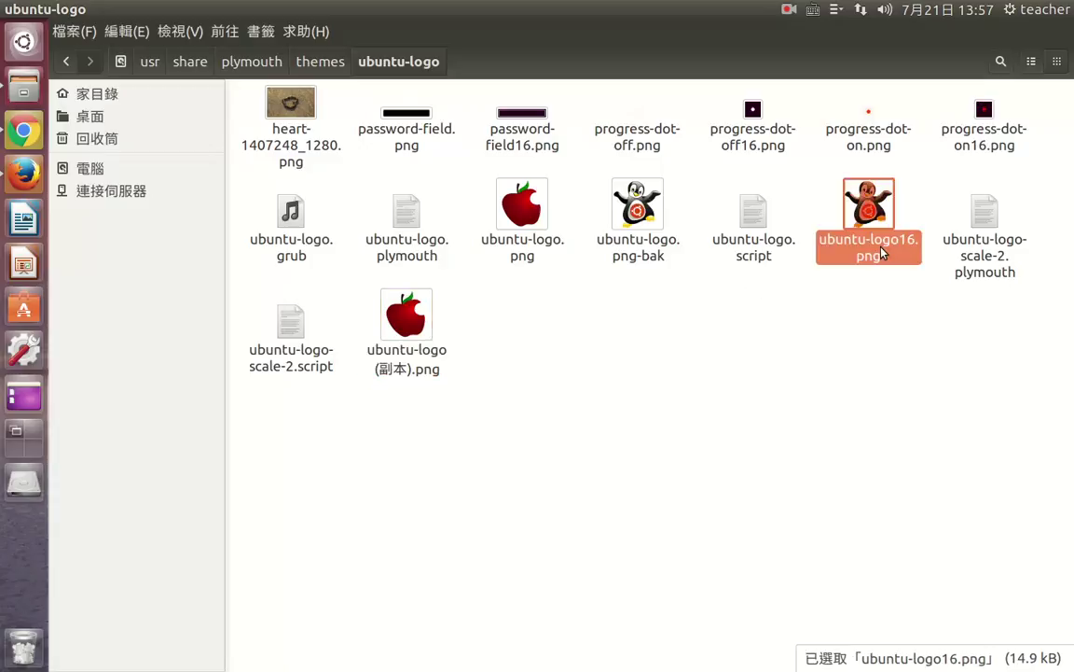
key("F2")
key("ctrl+a")
key("ctrl+c")
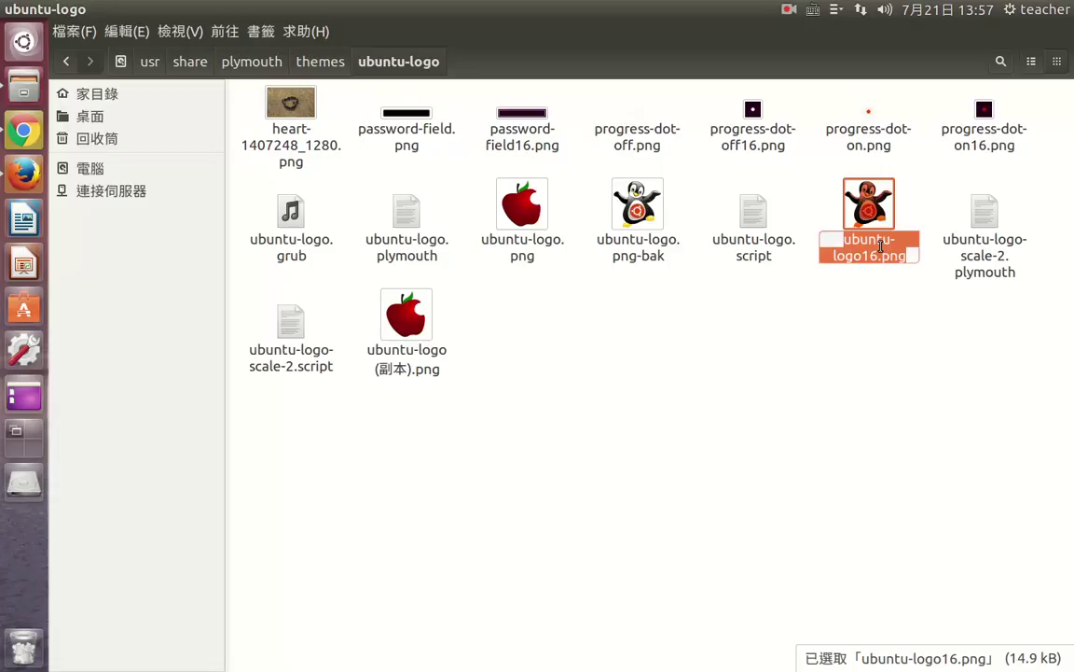
key("End")
type("-")
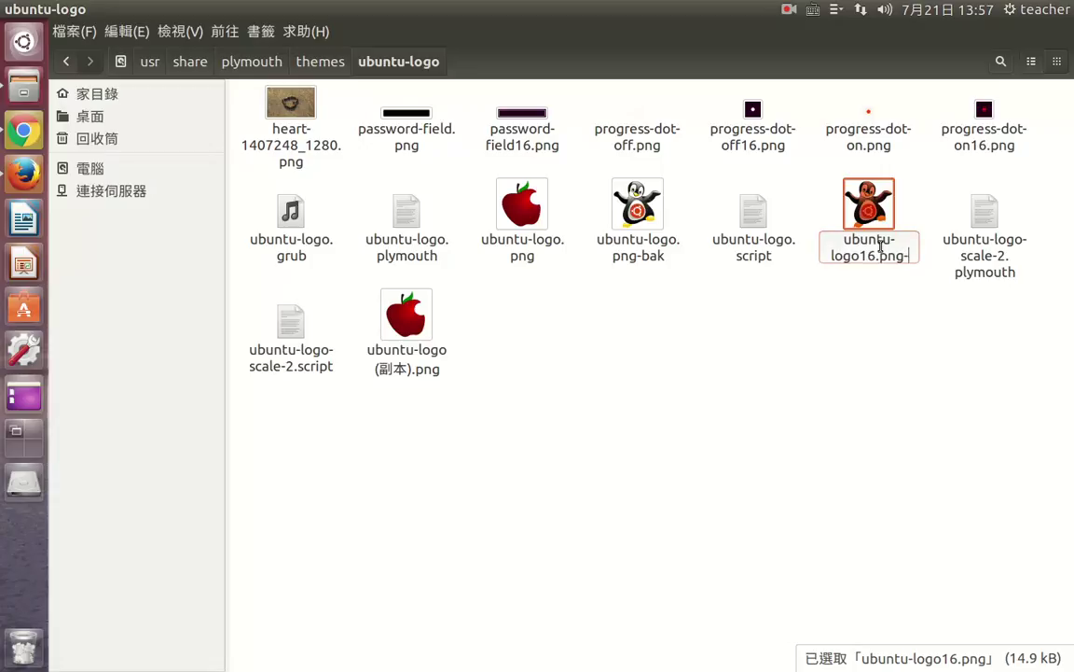
type("bak")
key("Return")
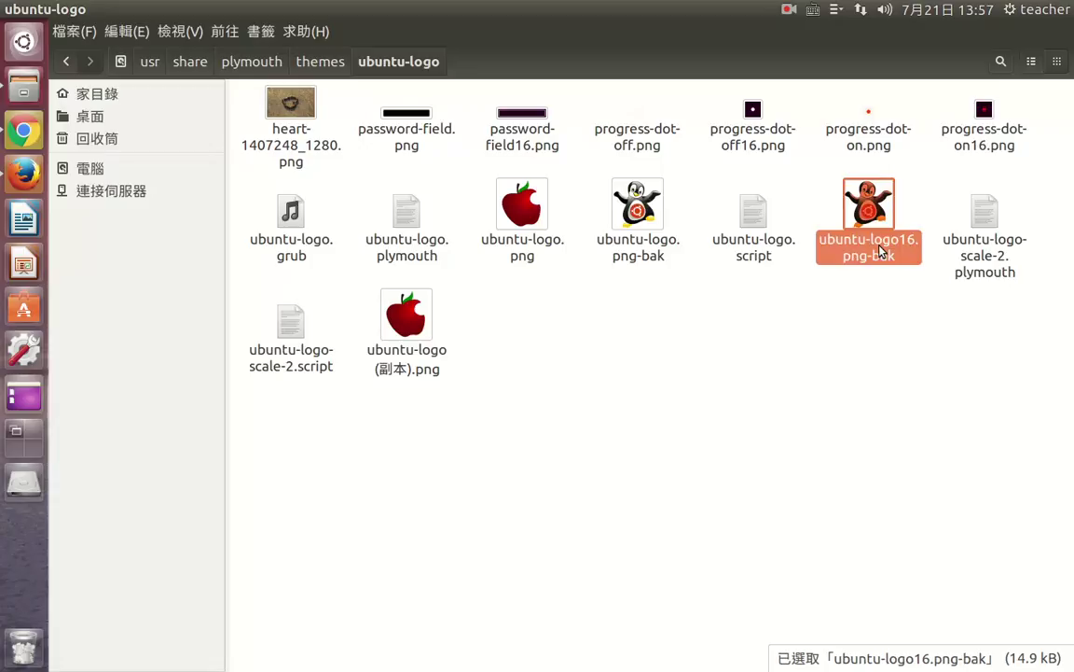
- Rename the duplicated apple image as ubuntu-logo16.png
left_click(380, 330)
key("F2")
key("ctrl+v")
key("Delete")
key("Delete")
key("Delete")
key("Delete")
key("Return")
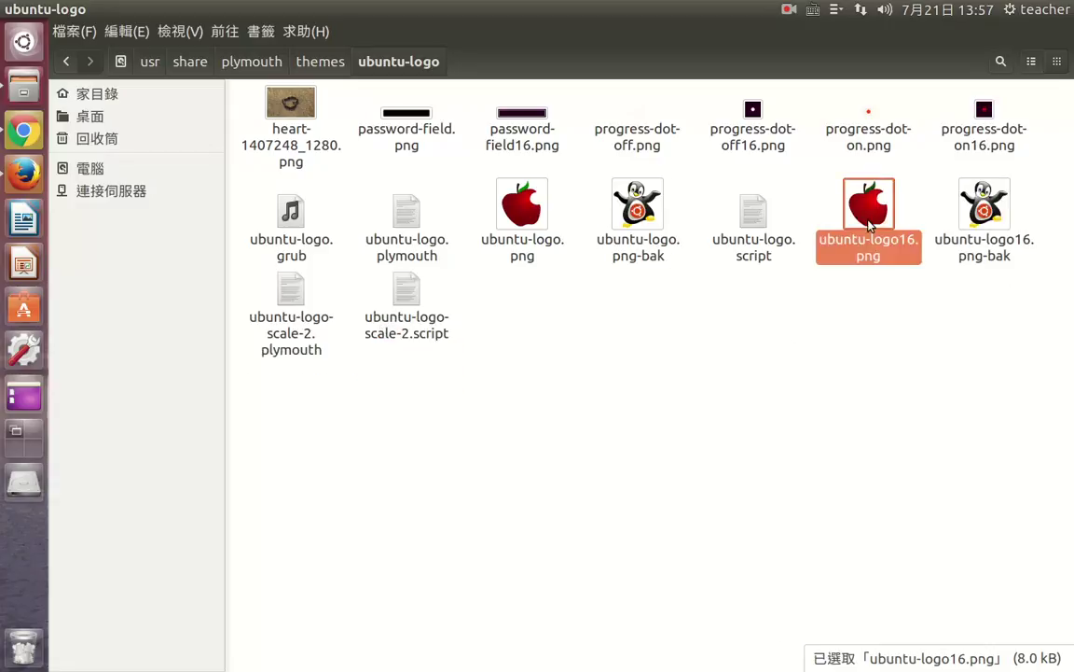
- Permanently delete heart-1407248_1280.png from the ubuntu-logo folder
left_click(297, 108)
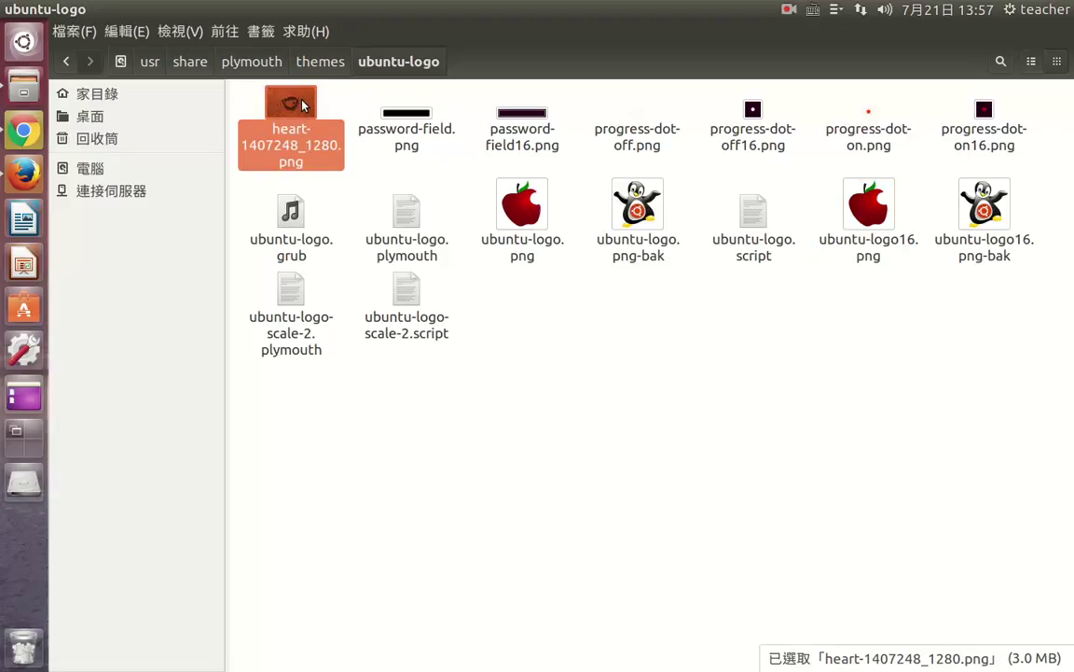
key("shift+Delete")
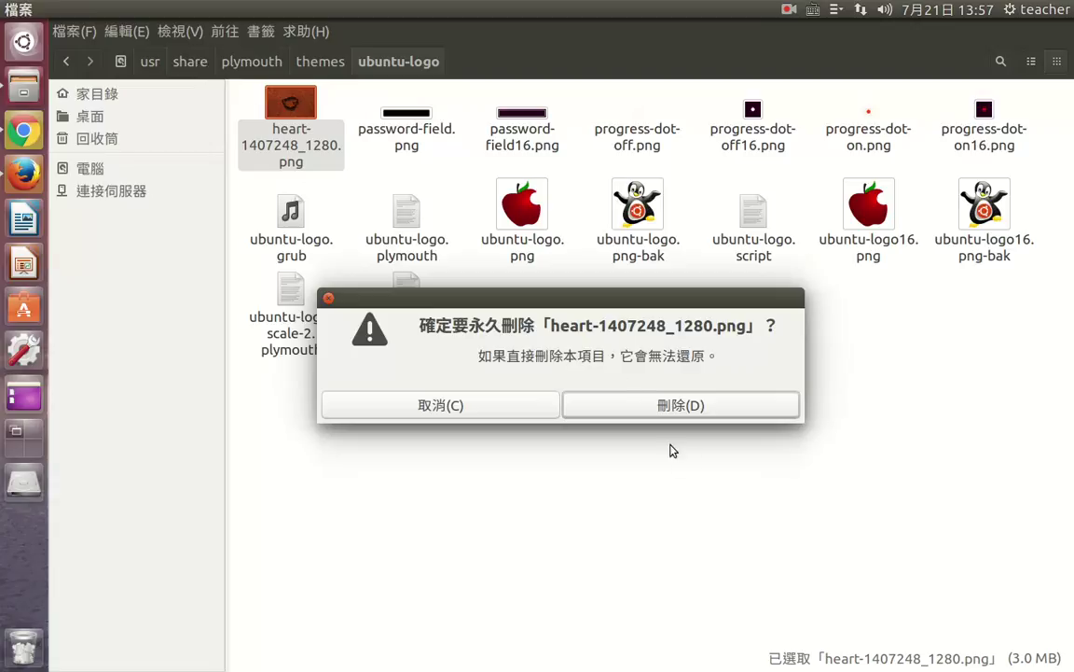
left_click(628, 401)
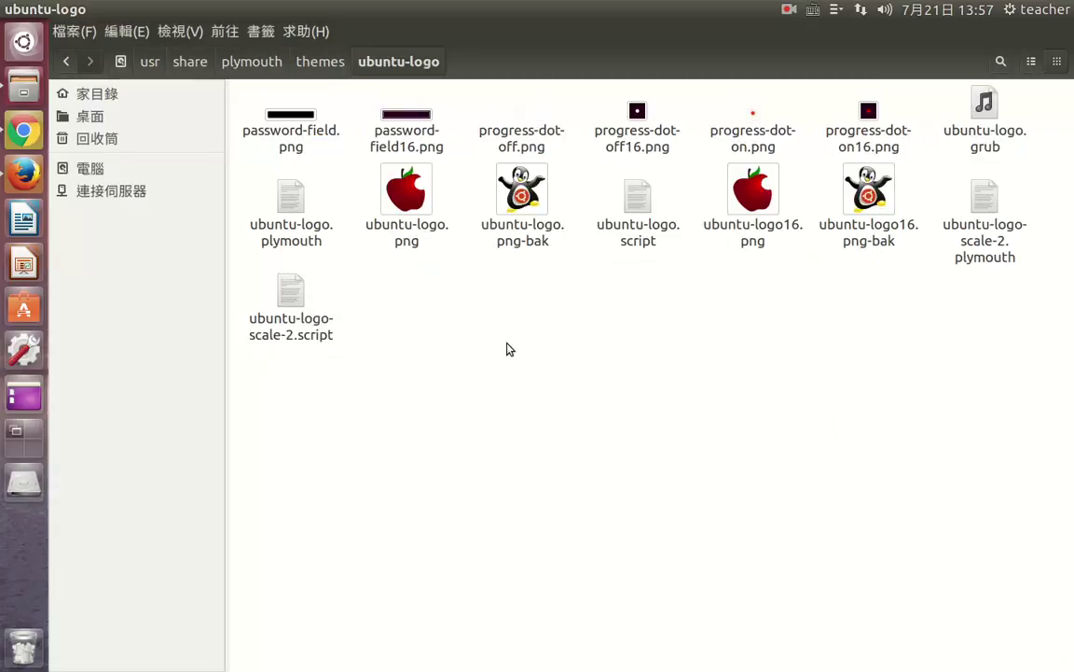
- Go back up to the plymouth folder and rename its penguin image ubuntu-logo.png as ubuntu-logo.png-bak
left_click(305, 62)
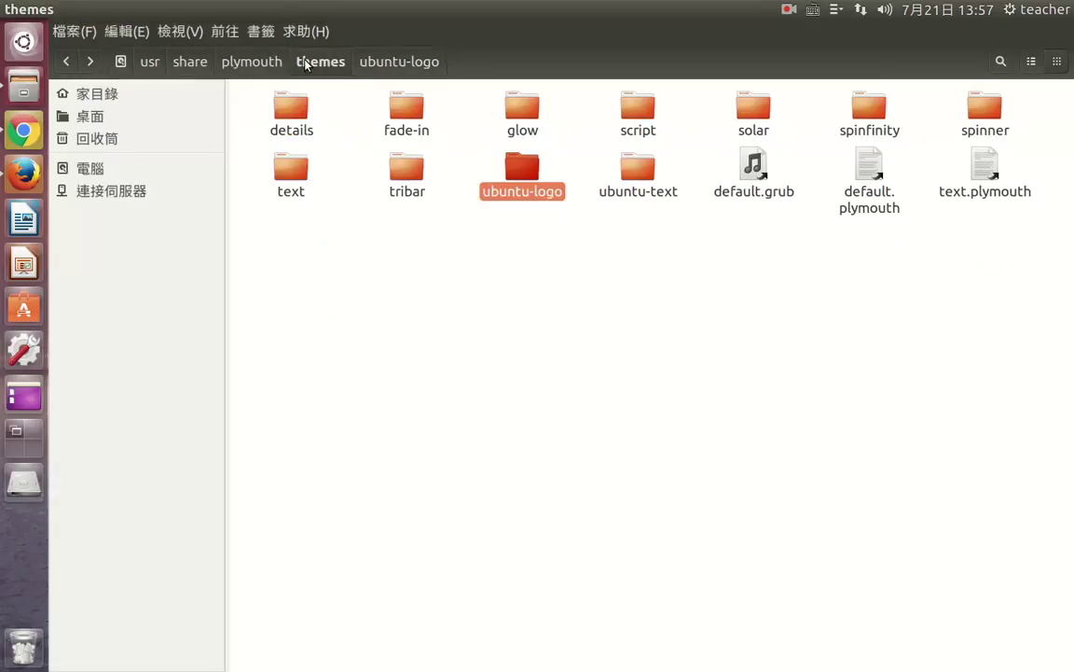
left_click(254, 61)
left_click(537, 149)
left_click(650, 154)
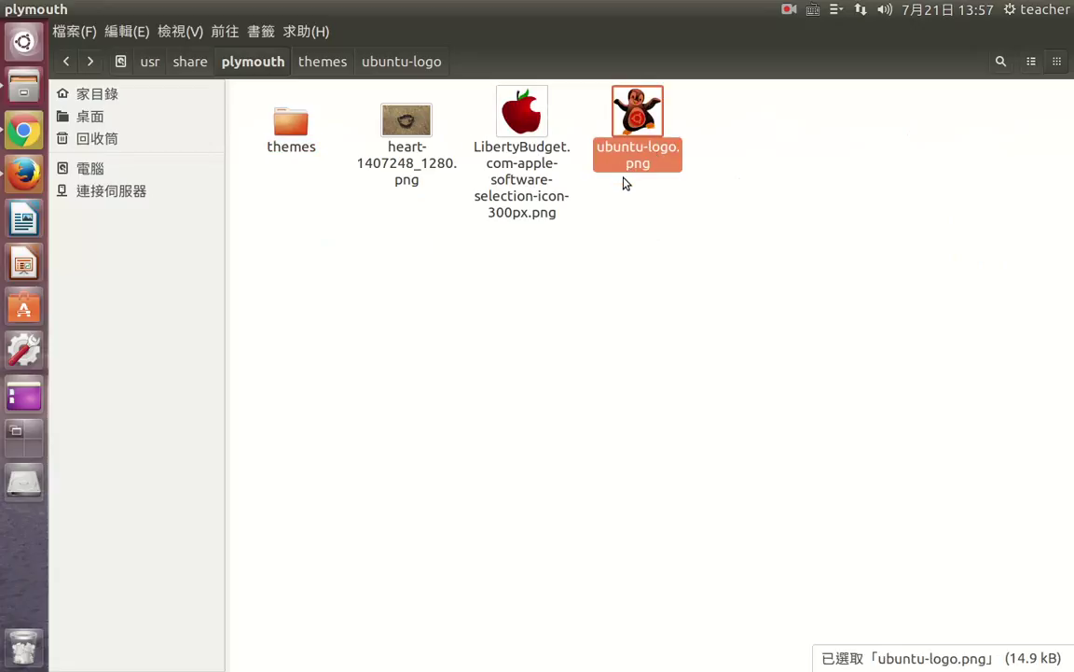
key("F2")
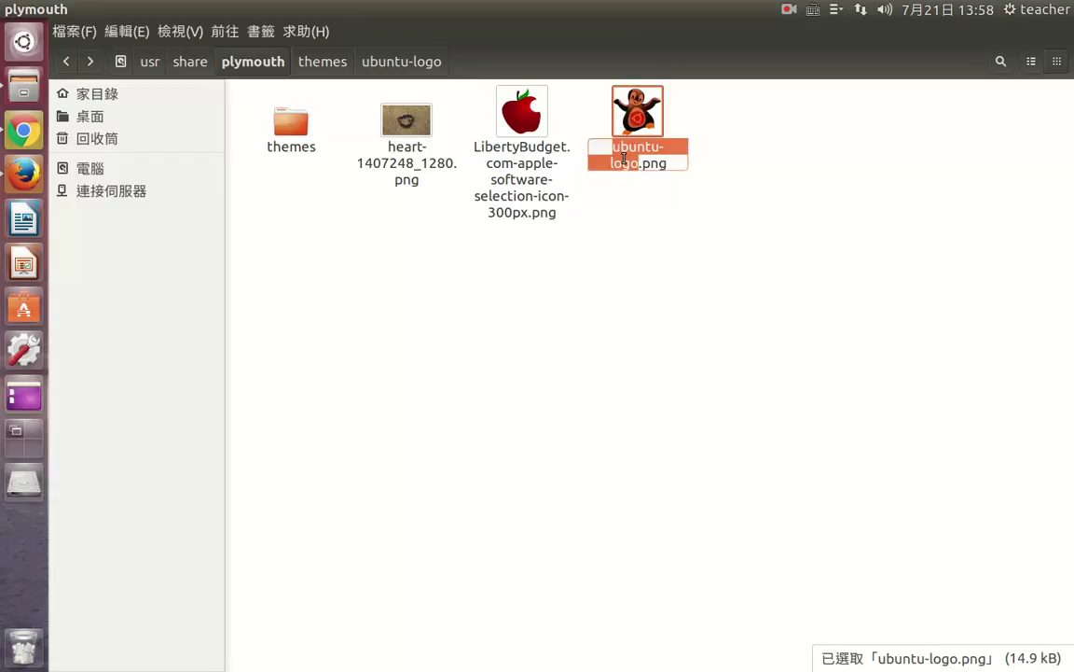
key("ctrl+a")
key("End")
type("-bak")
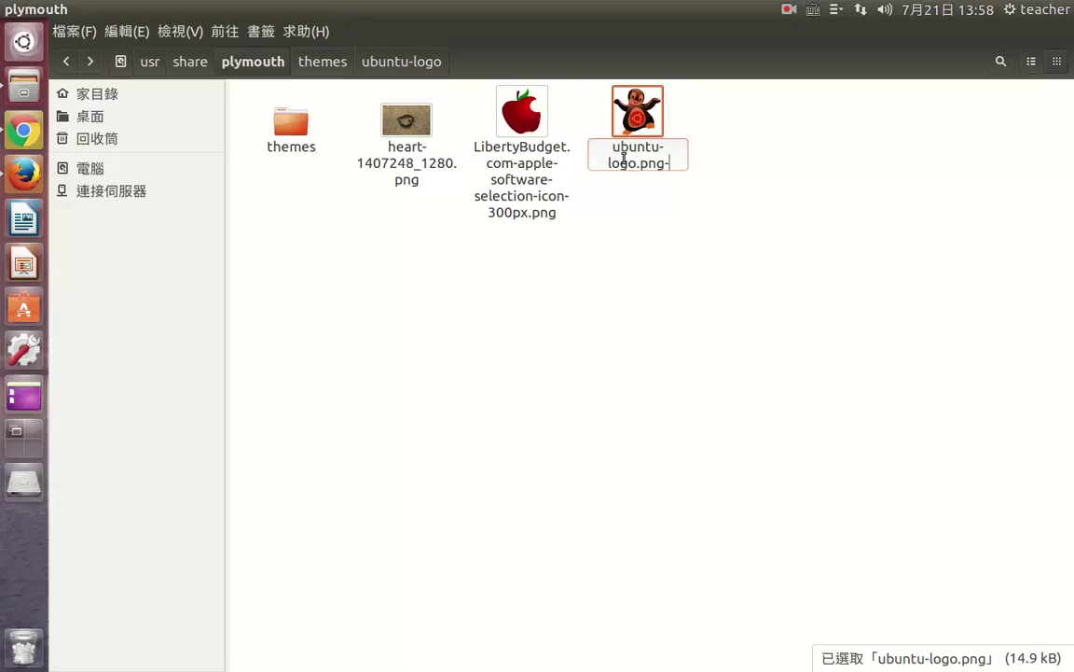
key("Return")
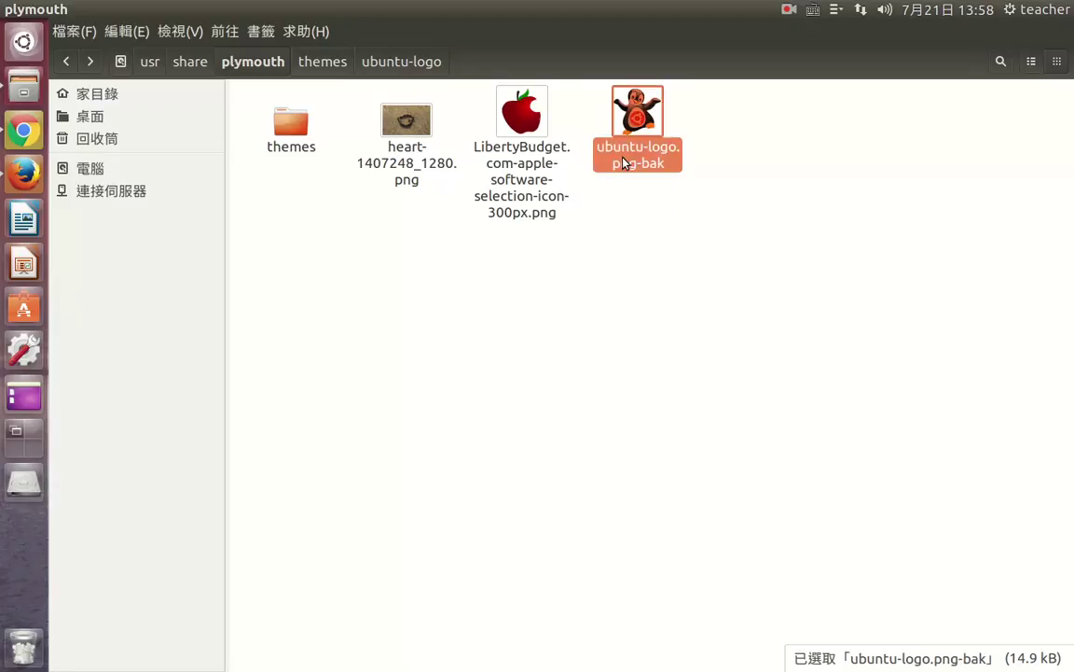
- Rename the apple image in the plymouth folder as ubuntu-logo.png
left_click(505, 158)
key("F2")
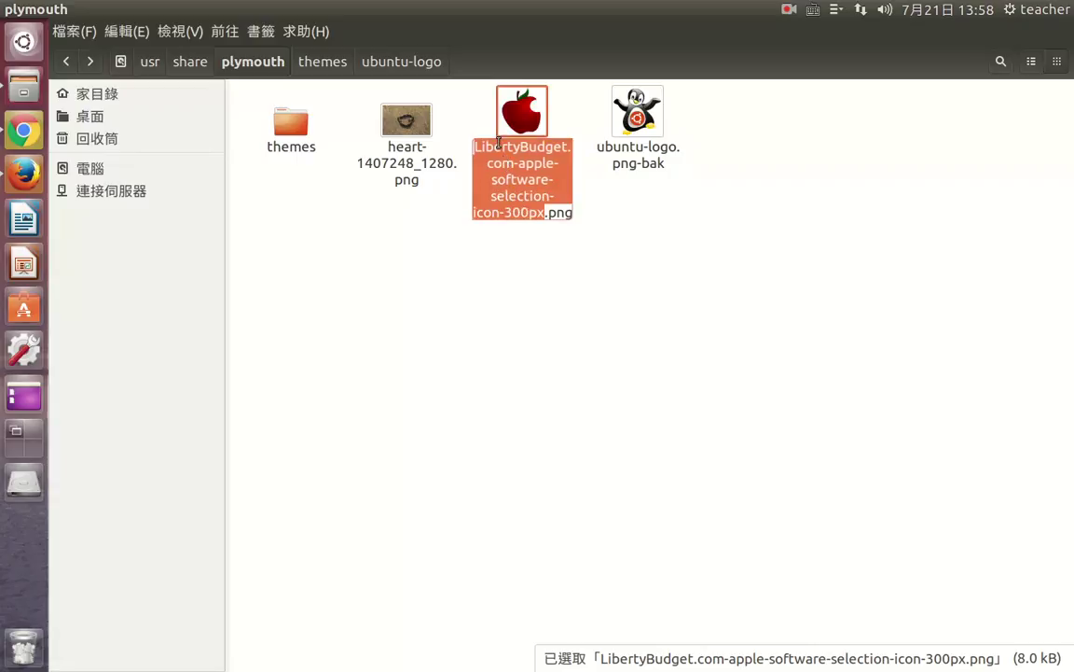
type("ubuntu-logo")
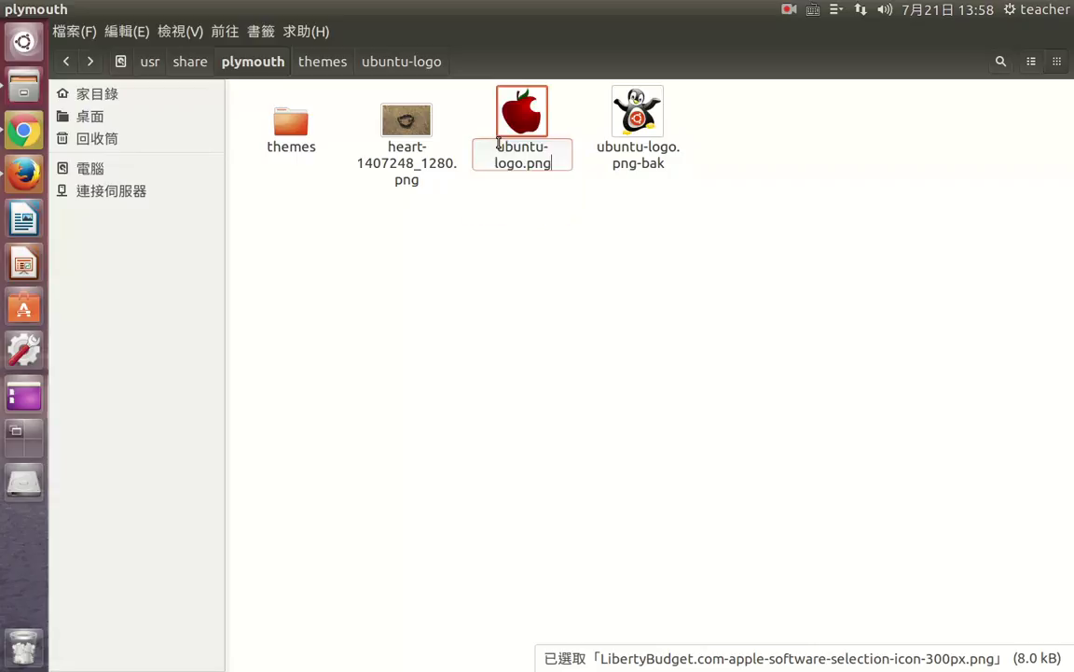
key("Return")
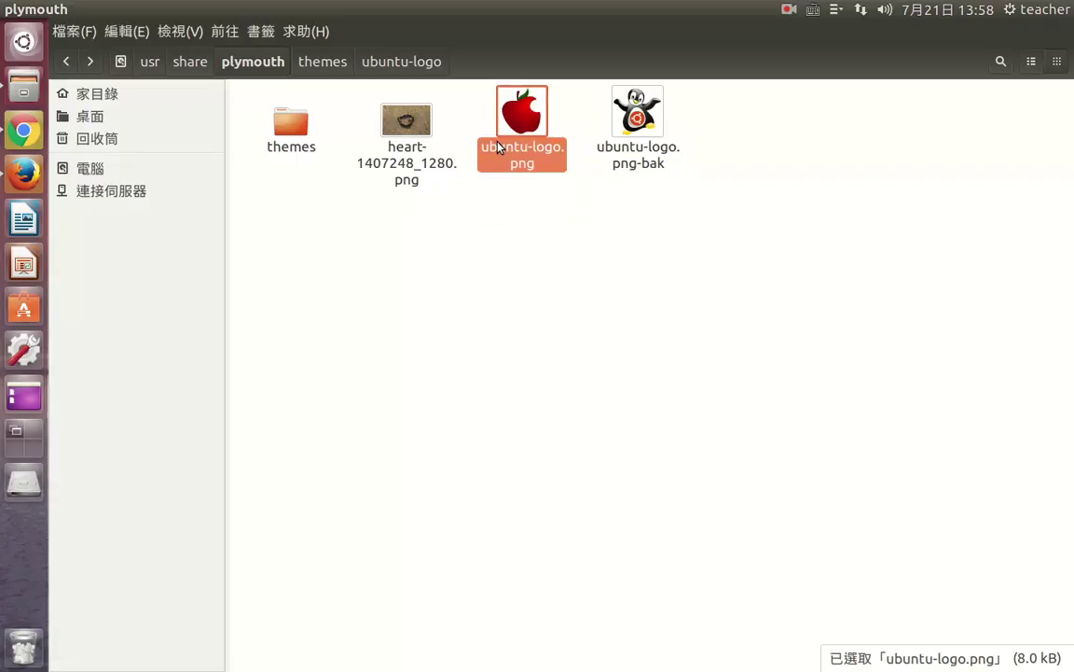
- Cut heart-1407248_1280.png from the plymouth folder and open the backgrounds folder in /usr/share
left_click(406, 131)
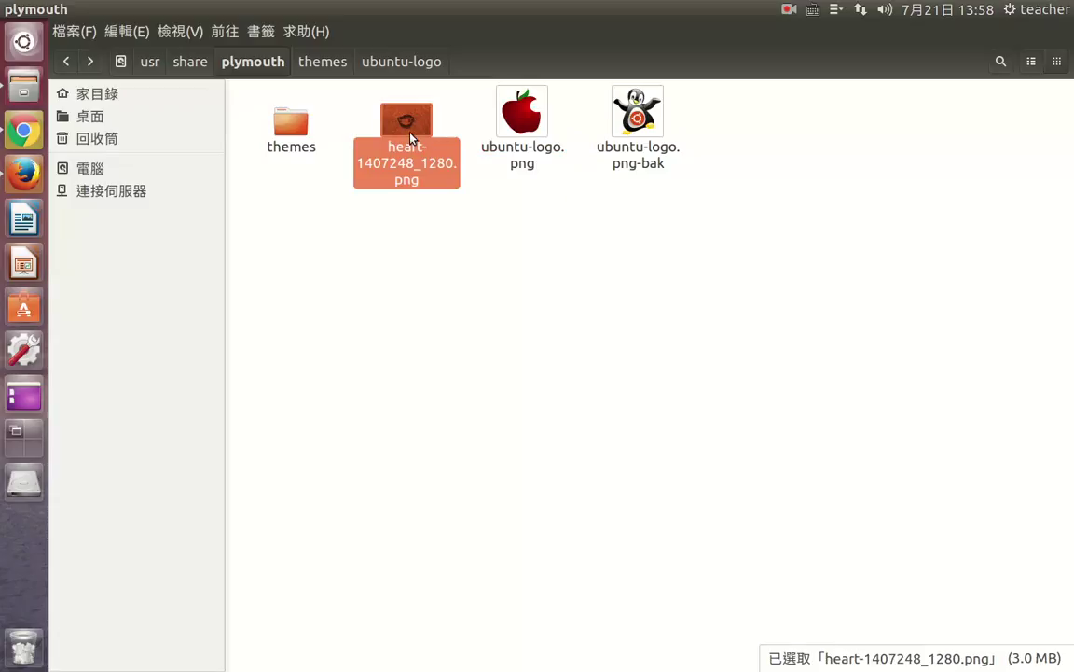
right_click(403, 122)
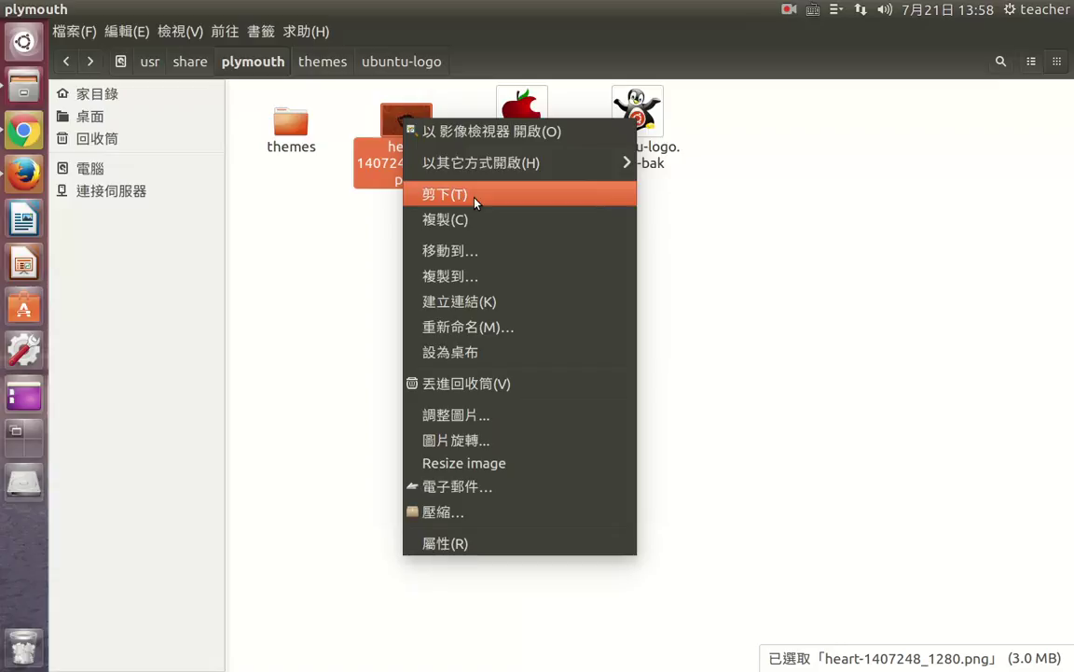
left_click(475, 196)
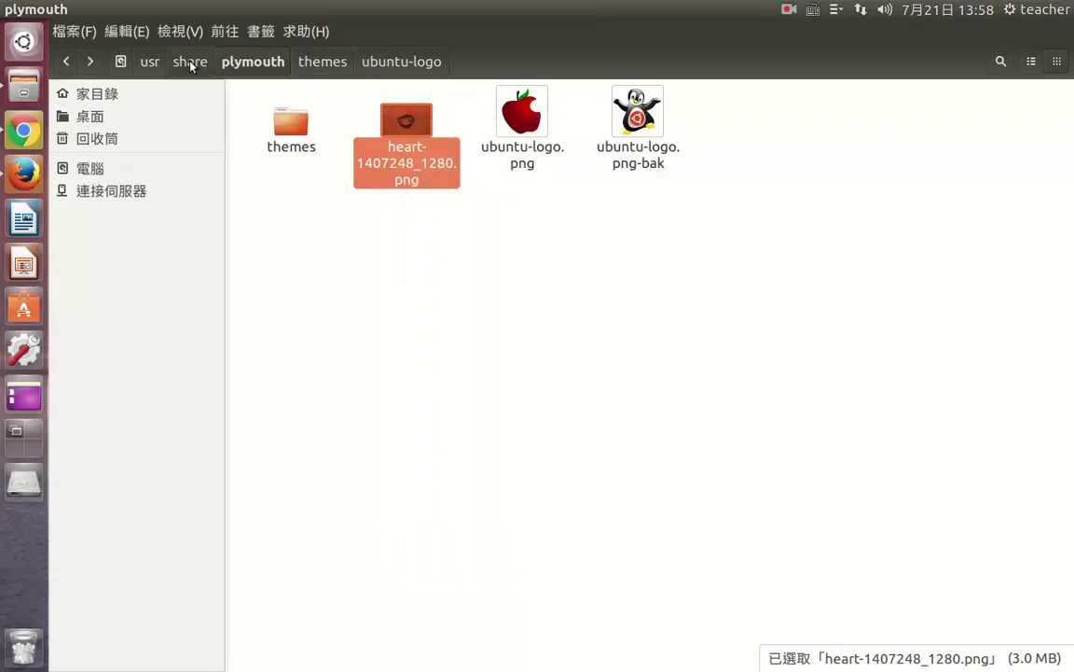
left_click(190, 63)
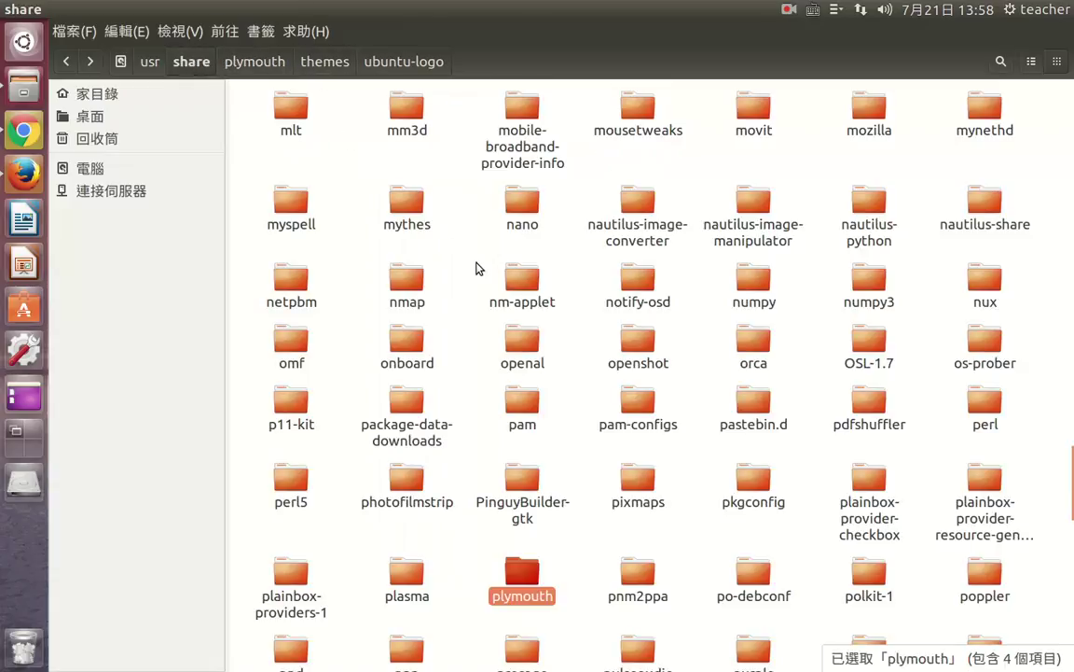
type("b")
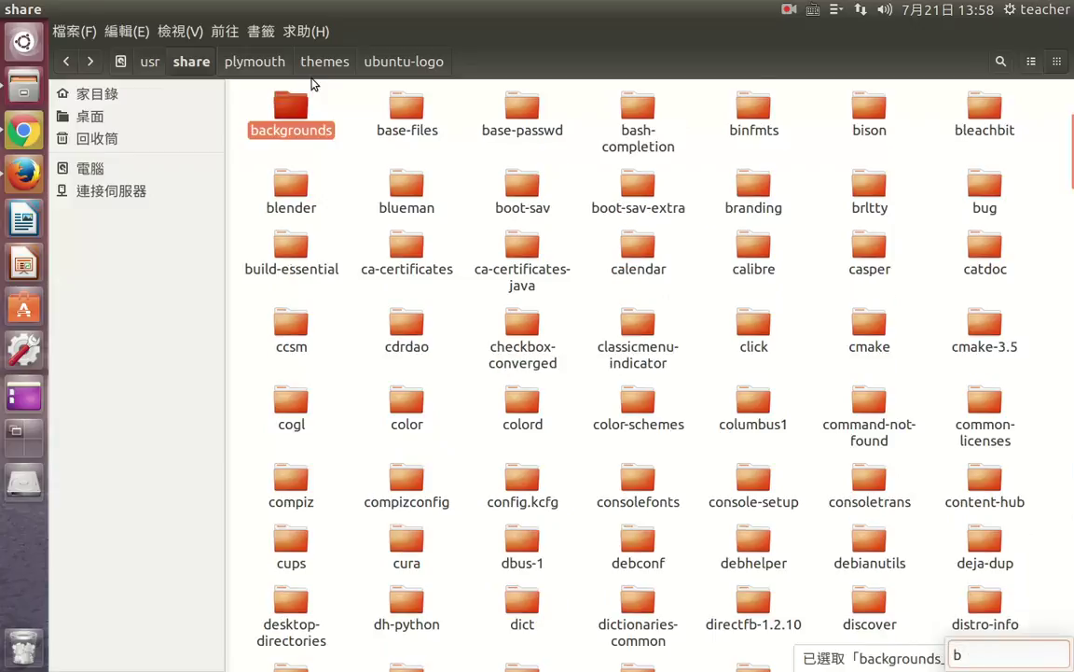
key("Return")
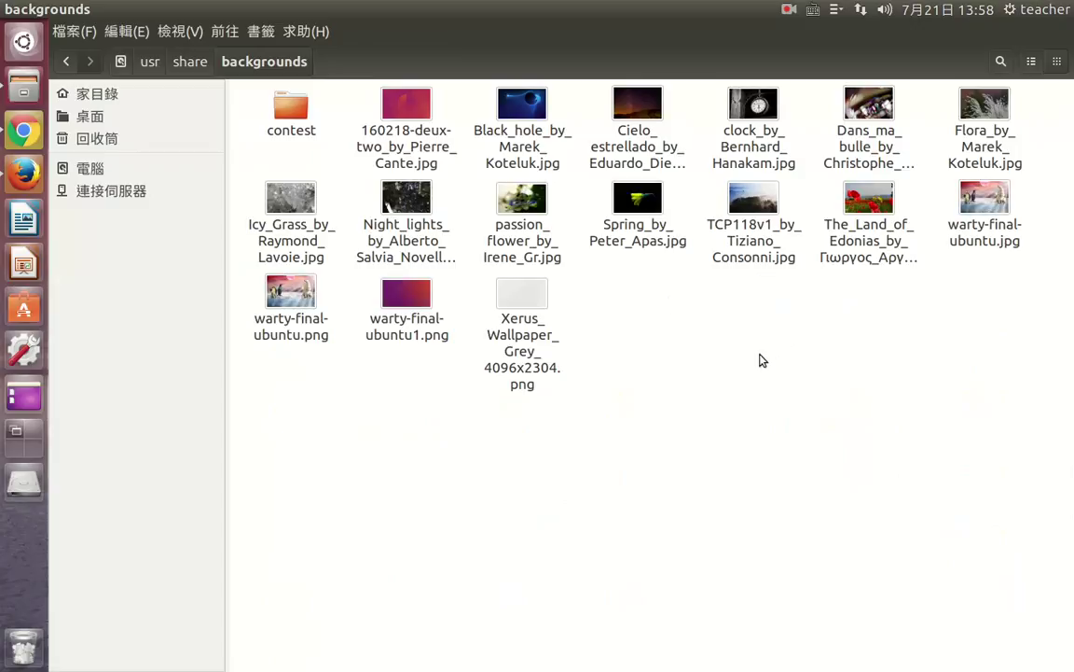
- Locate the wallpaper files warty-final-ubuntu.jpg and warty-final-ubuntu.png in the backgrounds folder
left_click(995, 221)
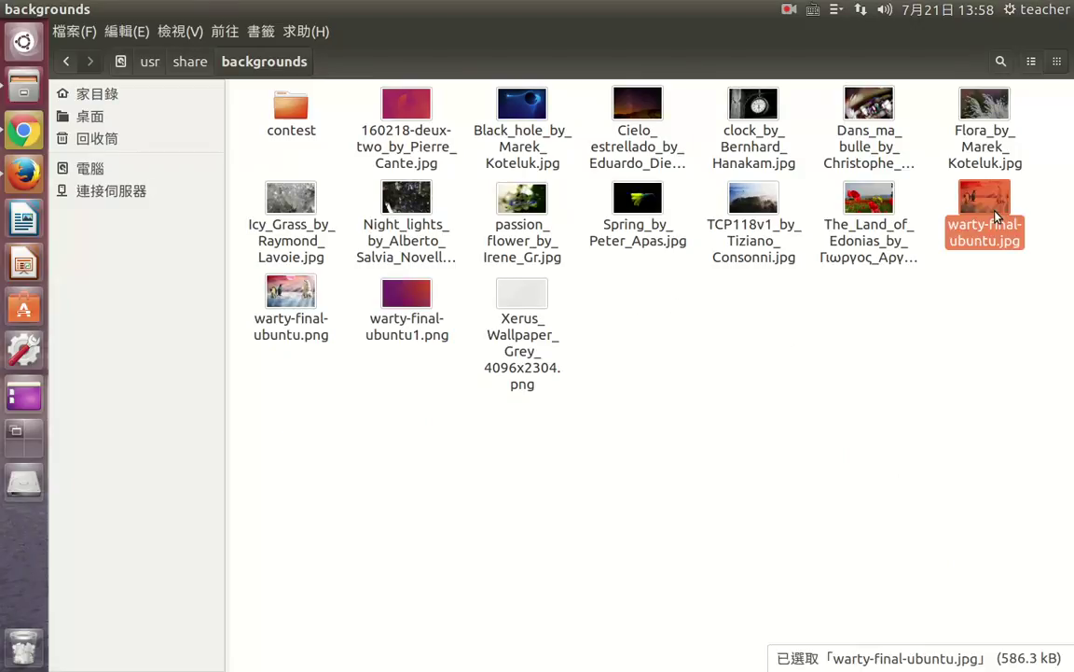
left_click(294, 319)
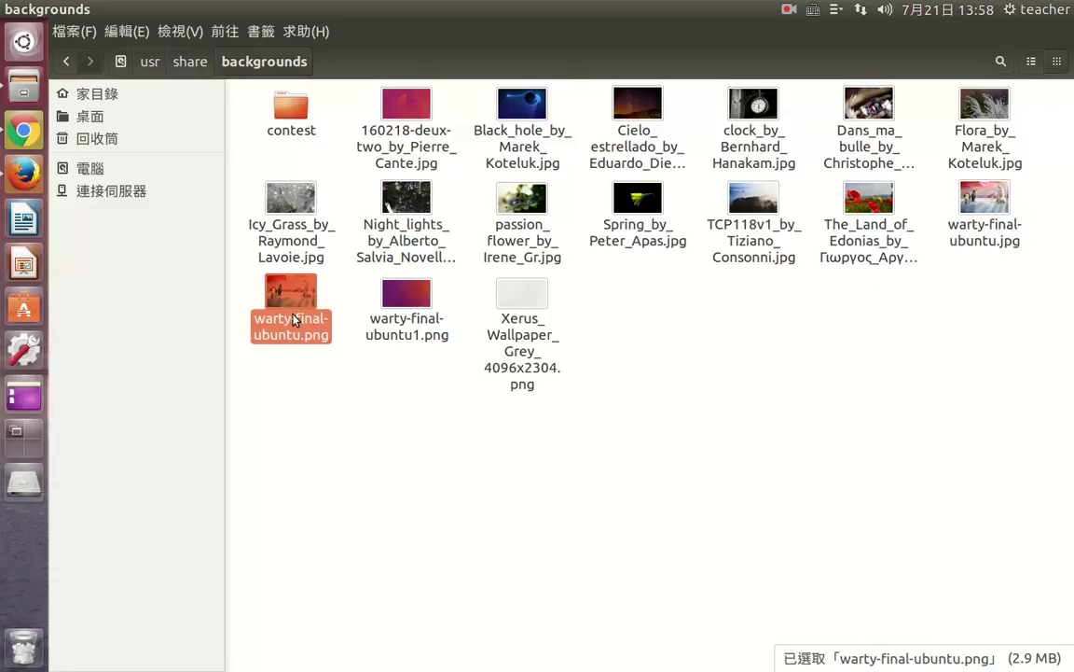
left_click(987, 236)
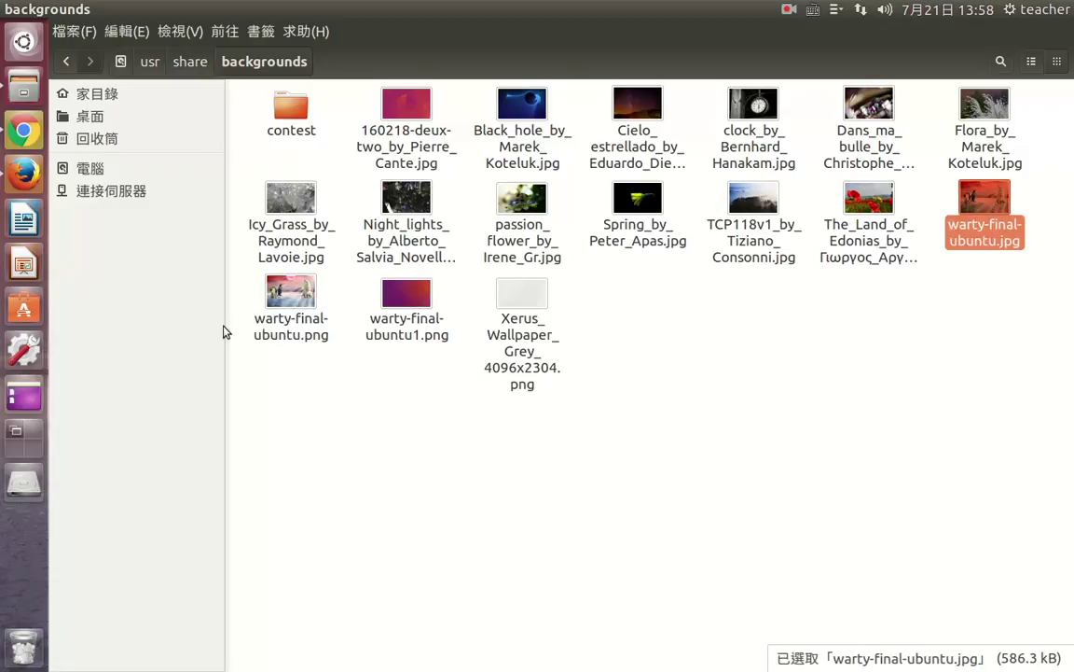
left_click(261, 293)
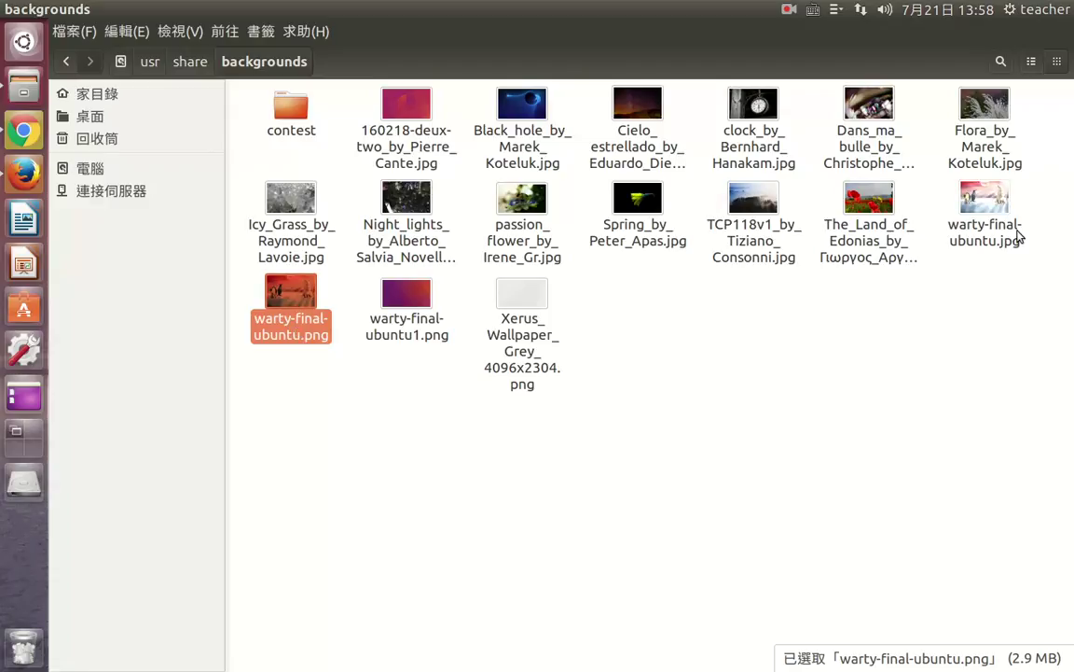
- Paste heart-1407248_1280.png into the backgrounds folder
left_click(989, 240)
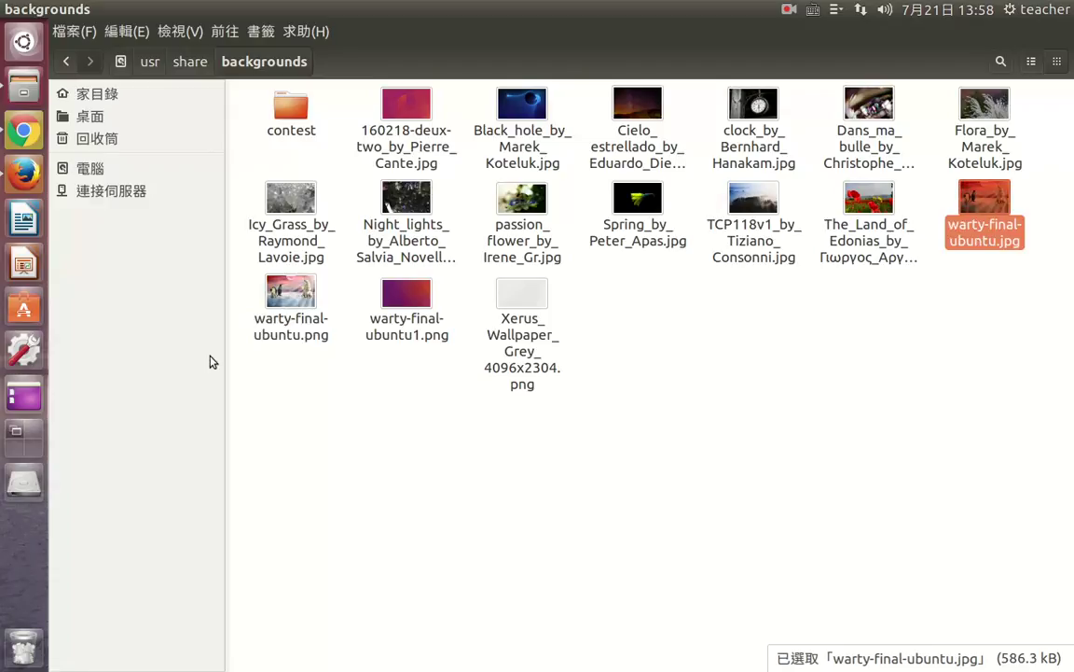
left_click(304, 329)
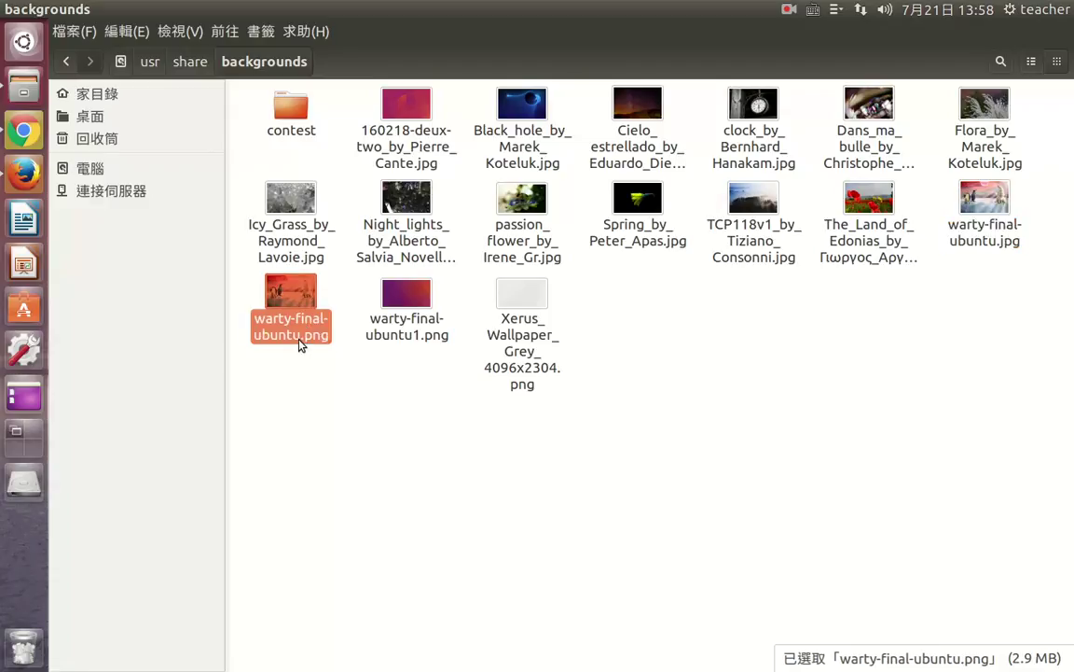
left_click(294, 399)
key("ctrl+v")
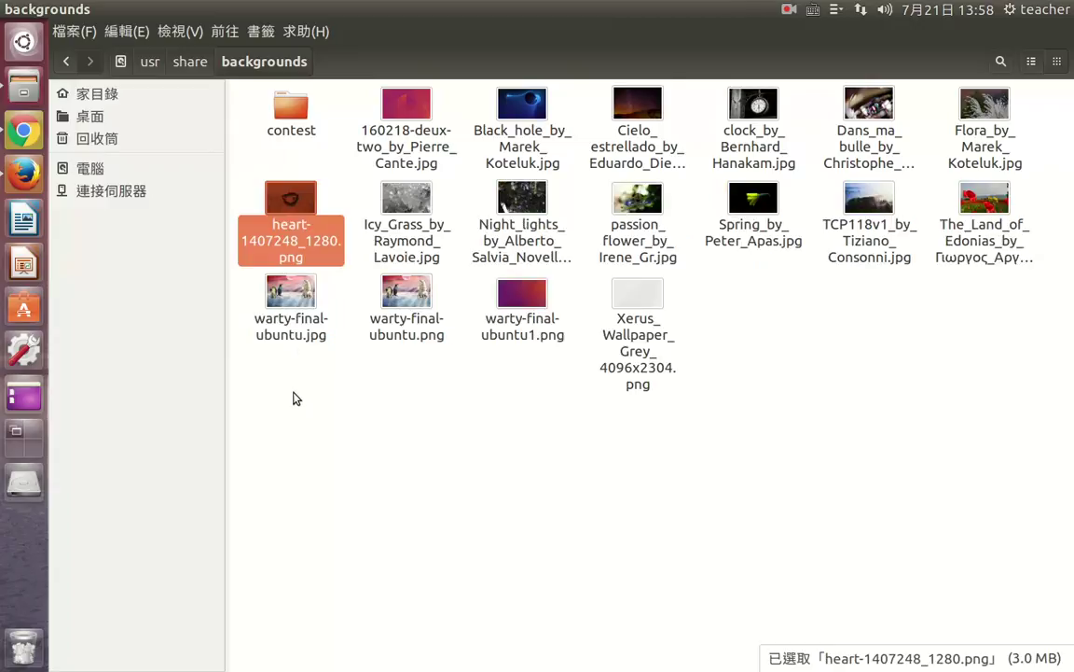
- Copy the name of warty-final-ubuntu.jpg, then rename that file as warty-final-ubuntu.jpg-bak
left_click(286, 335)
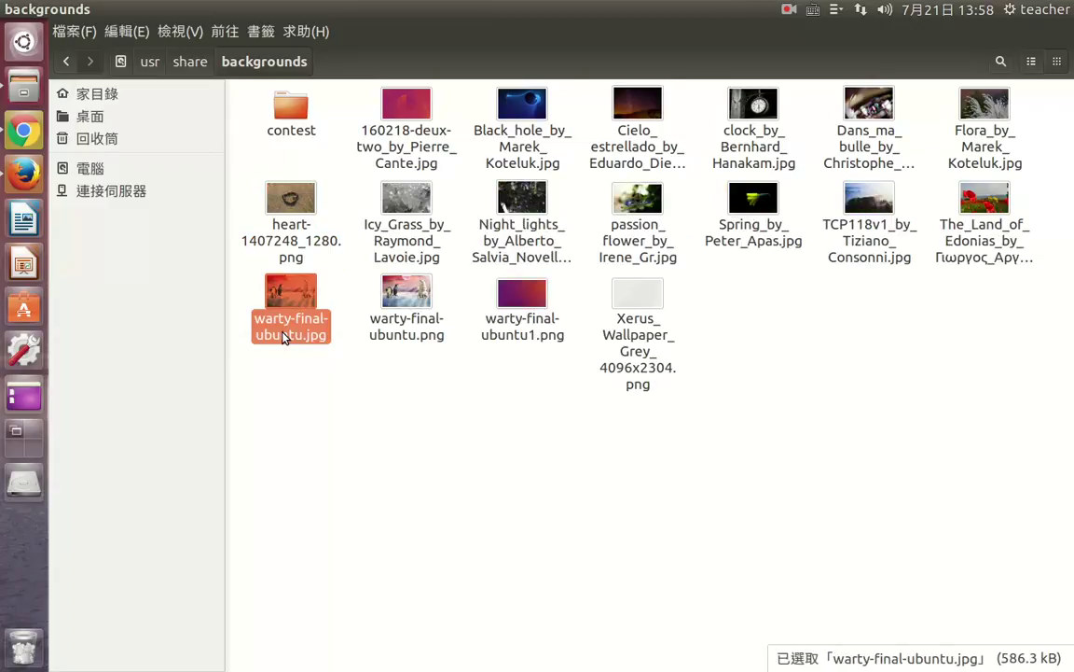
key("F2")
key("ctrl+a")
key("ctrl+c")
type("-")
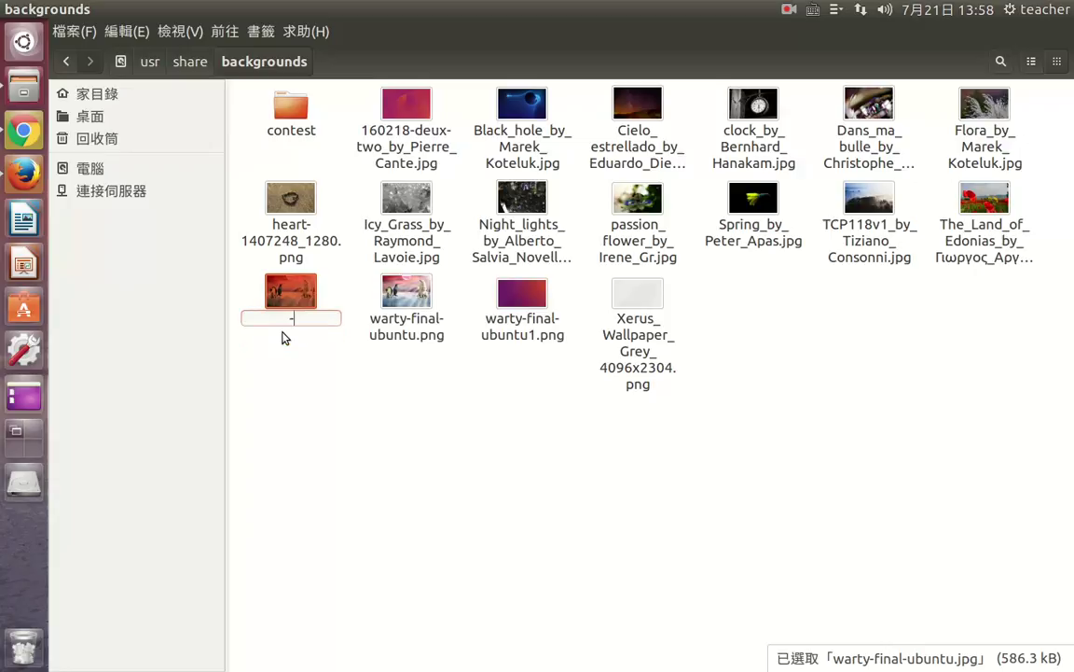
key("Escape")
key("F2")
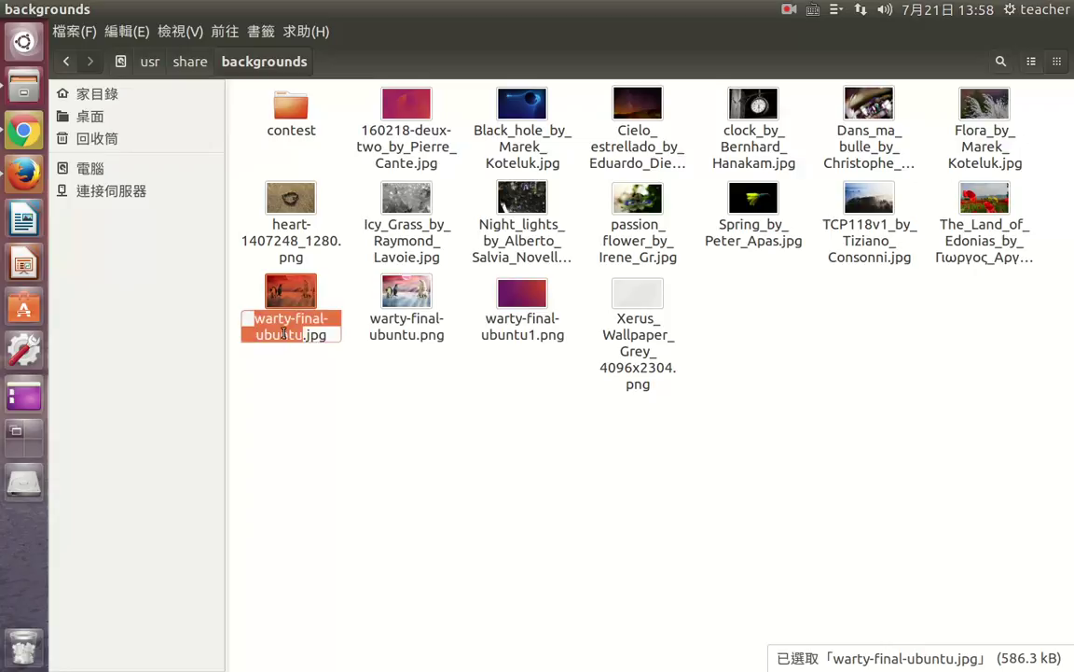
key("End")
type("-")
type("bak")
key("Return")
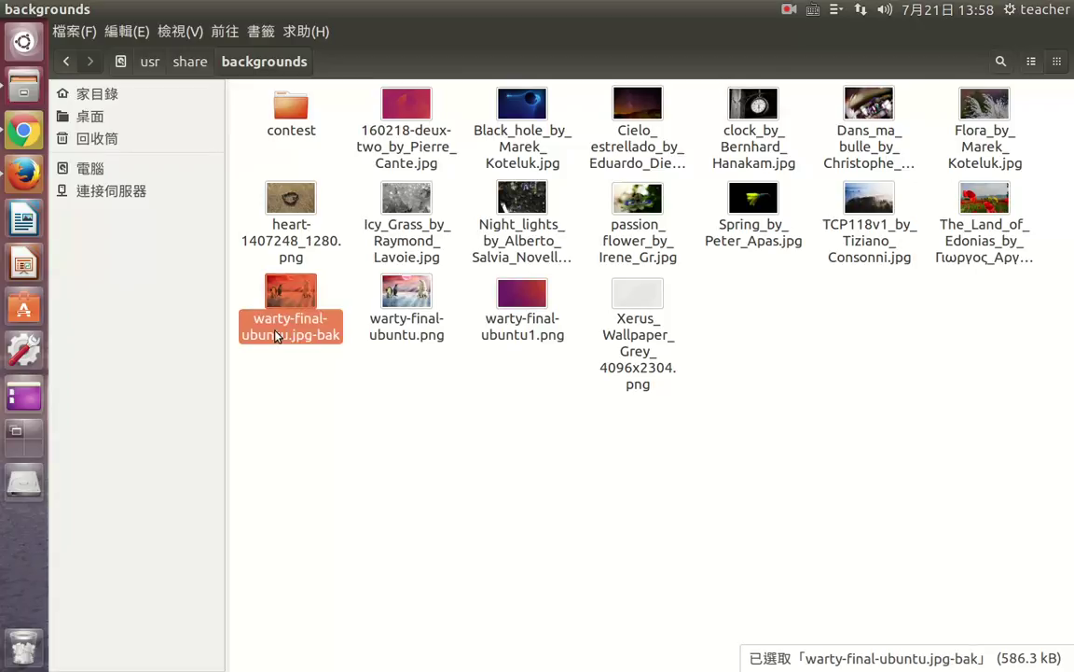
- Try to rename heart-1407248_1280.png as warty-final-ubuntu.png, reusing the copied name with a png extension
left_click(286, 256)
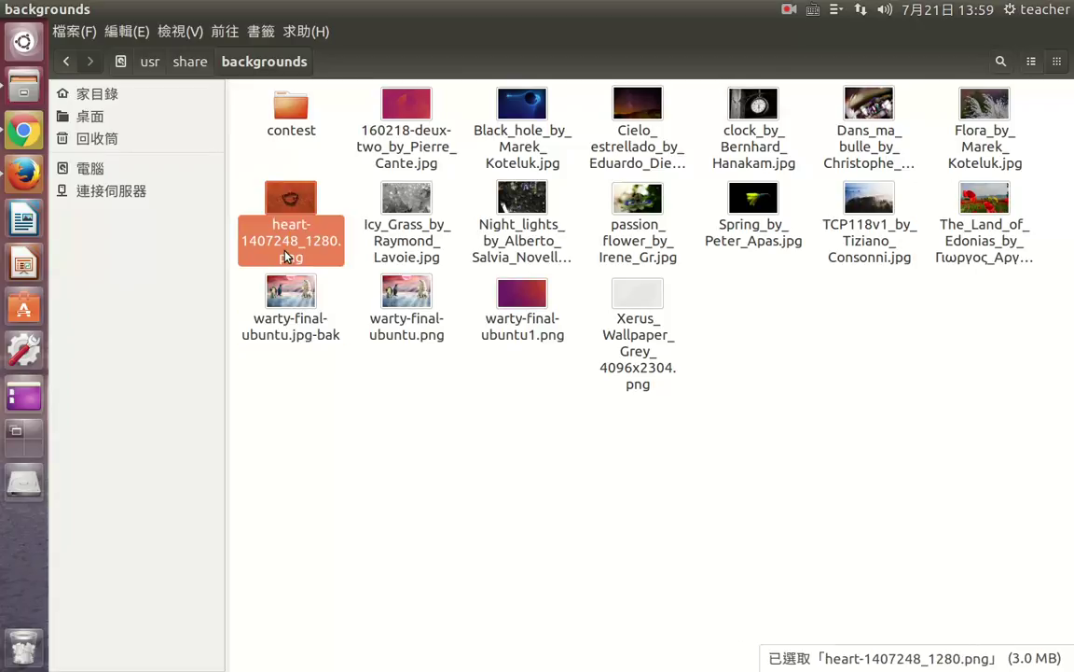
key("F2")
key("ctrl+v")
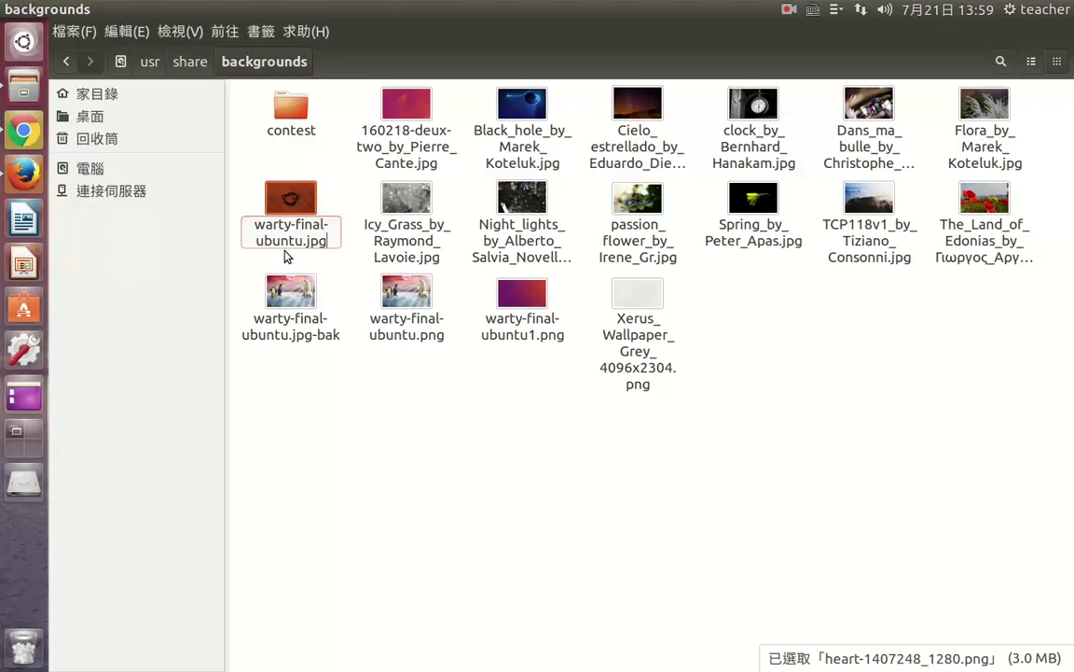
key("BackSpace")
key("BackSpace")
key("BackSpace")
type("png")
key("Return")
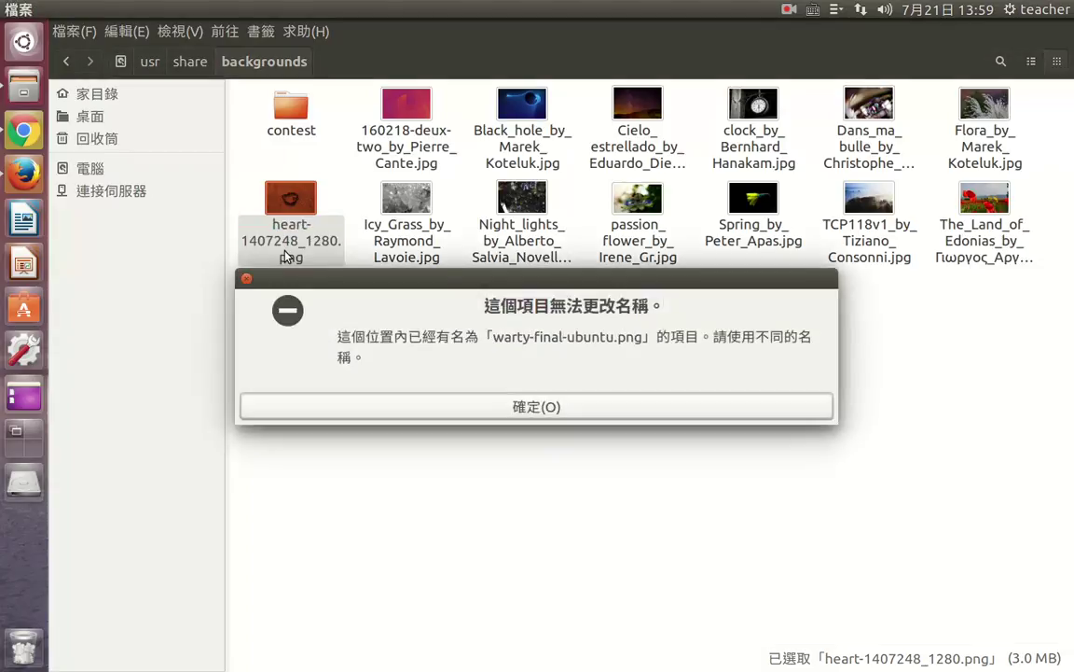
left_click(511, 407)
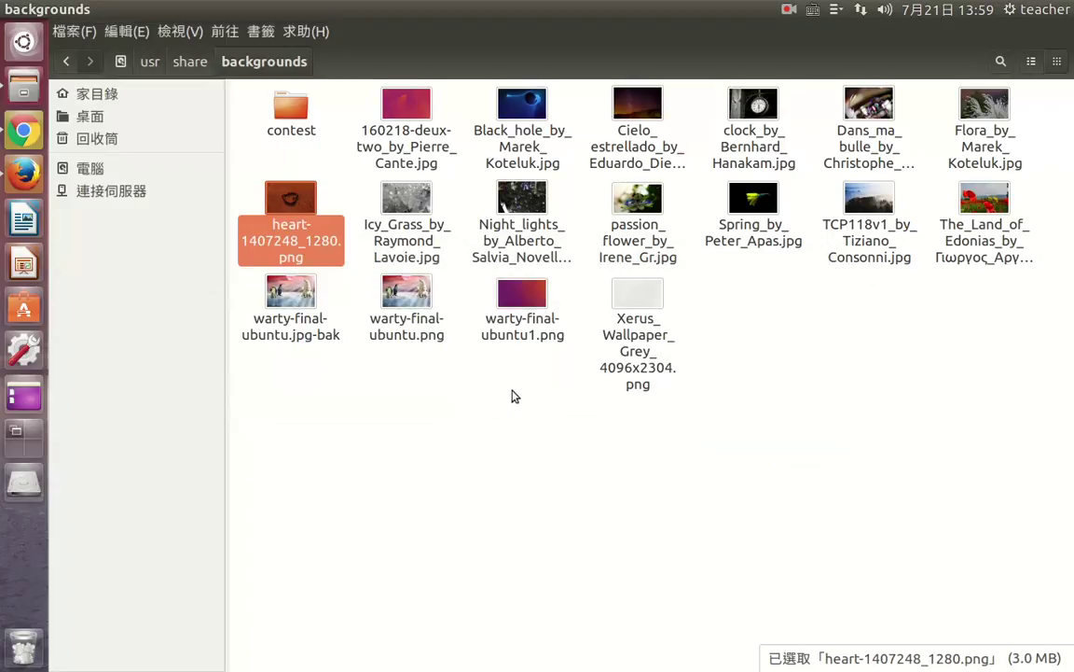
left_click(731, 293)
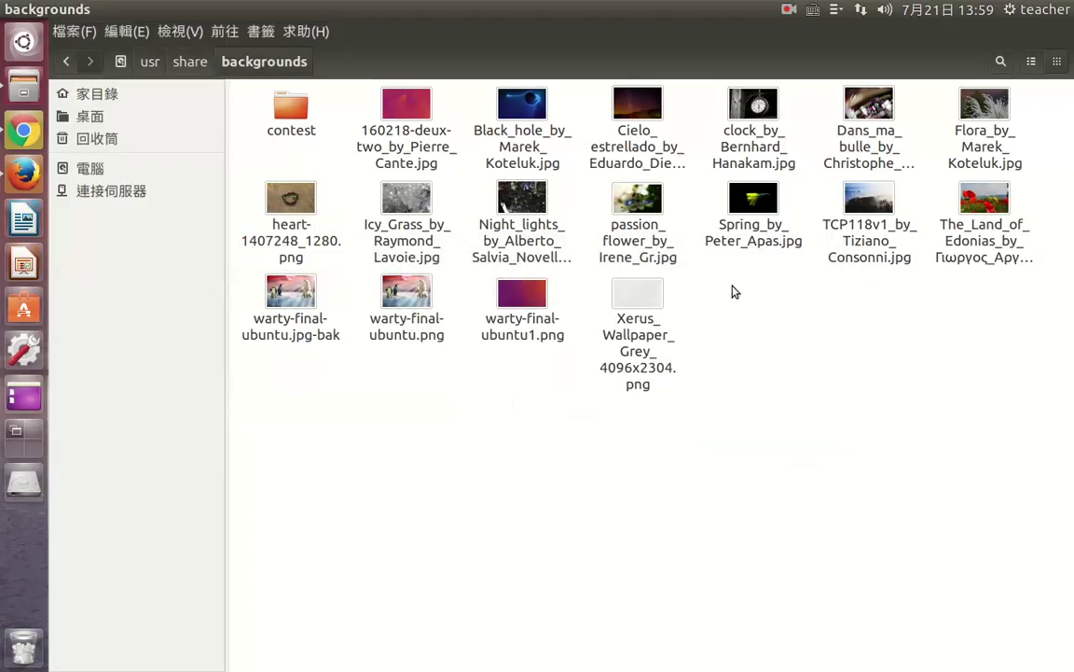
- Rename the penguin wallpaper warty-final-ubuntu.png as warty-final-ubuntu.png-bak
left_click(413, 310)
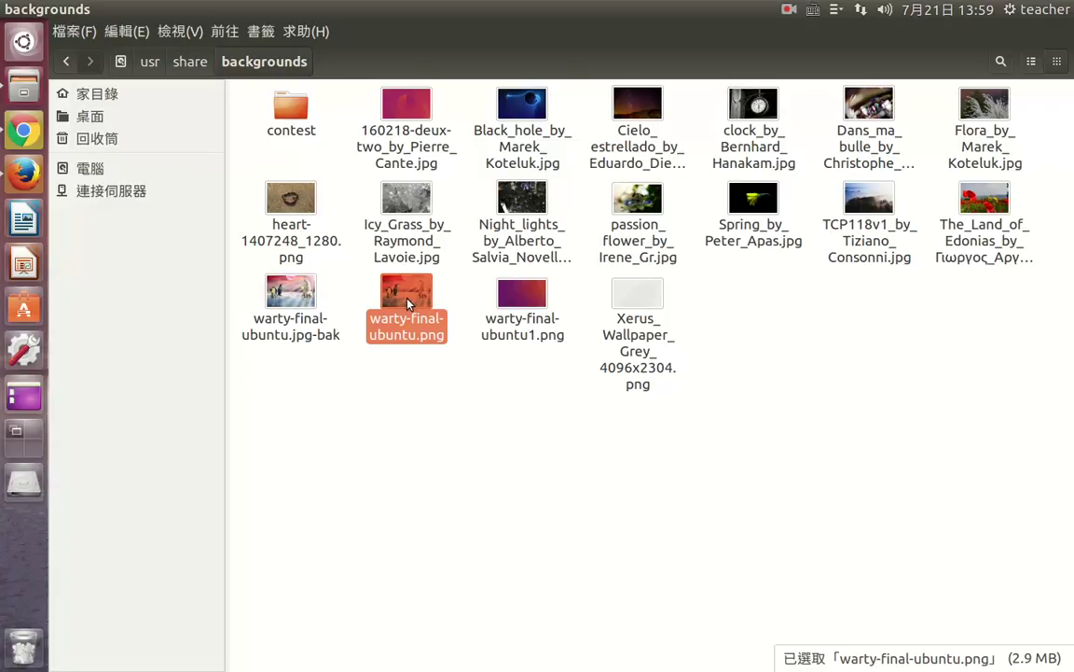
key("F2")
key("End")
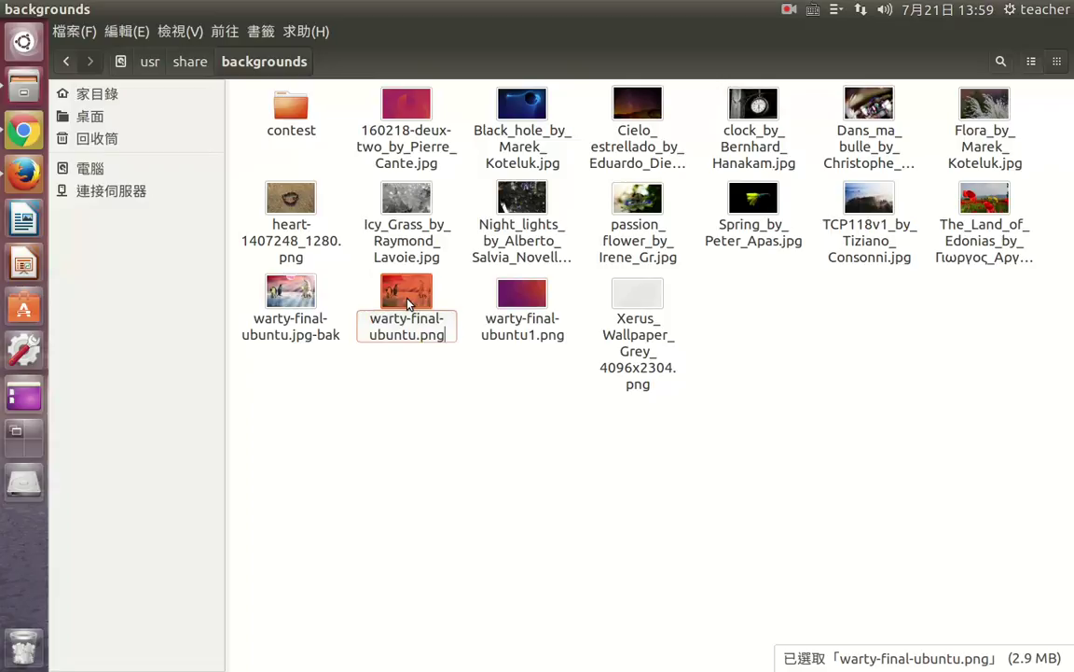
type("-bak")
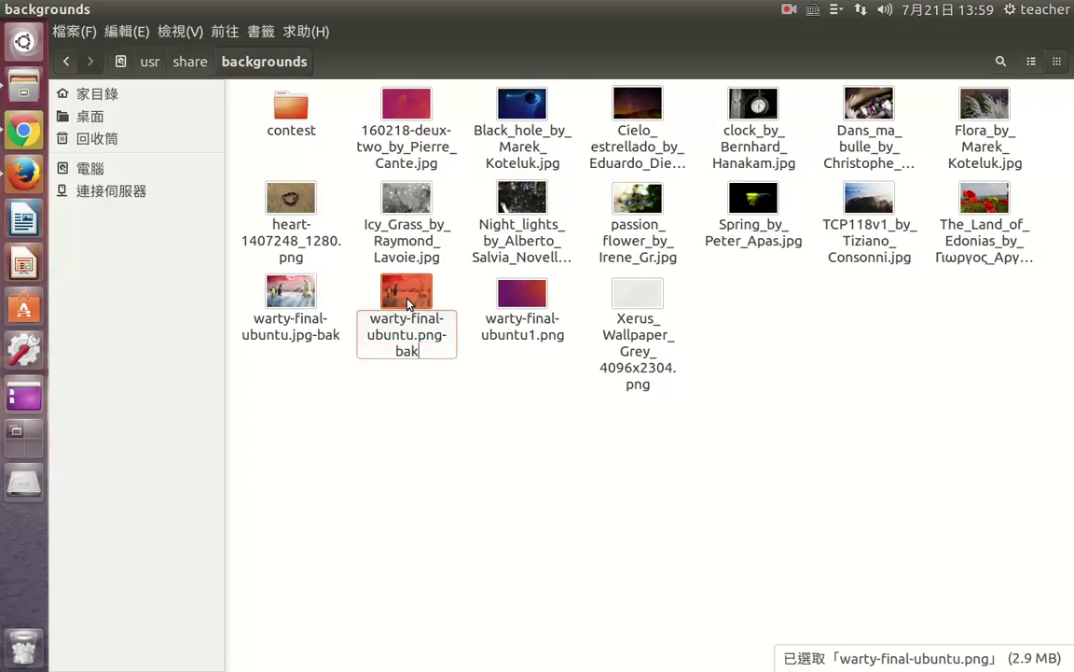
key("Return")
left_click(293, 260)
key("ctrl+c")
key("F2")
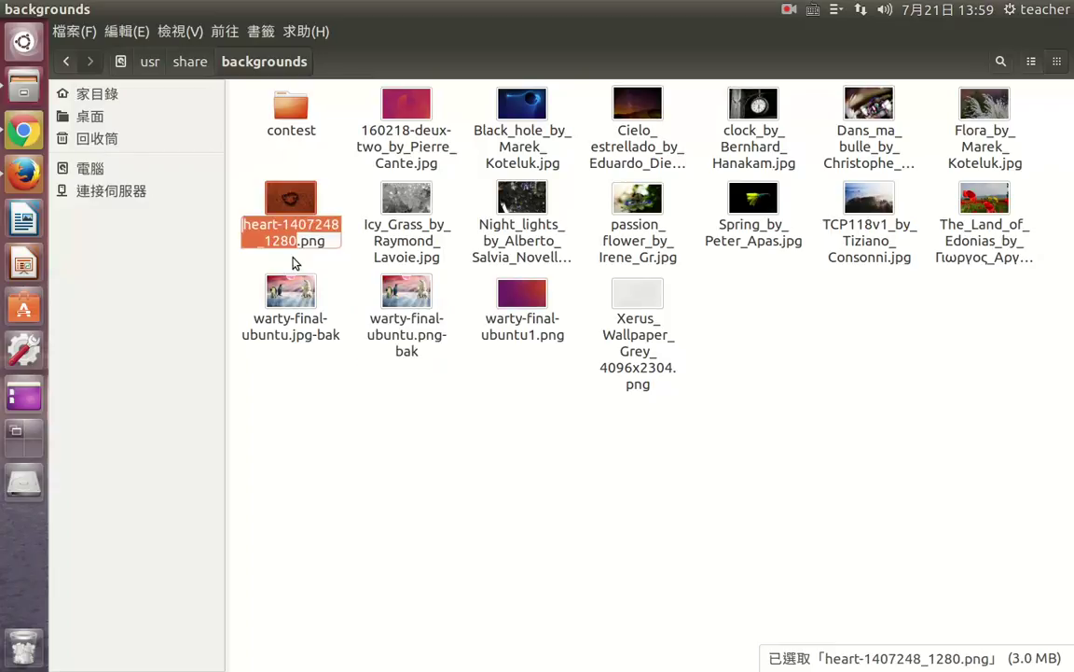
key("BackSpace")
key("Delete")
key("Delete")
key("Delete")
key("Delete")
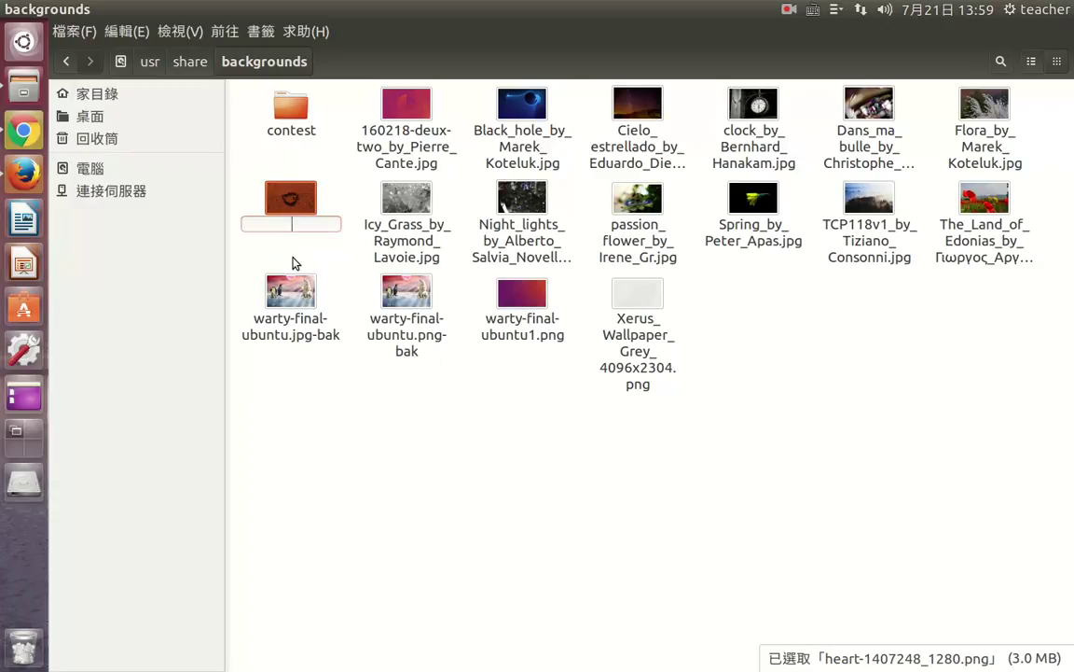
key("ctrl+v")
key("BackSpace")
key("BackSpace")
key("BackSpace")
key("BackSpace")
key("BackSpace")
key("BackSpace")
key("BackSpace")
key("BackSpace")
key("BackSpace")
key("BackSpace")
key("BackSpace")
key("BackSpace")
key("BackSpace")
key("BackSpace")
key("BackSpace")
key("BackSpace")
key("BackSpace")
key("BackSpace")
key("Escape")
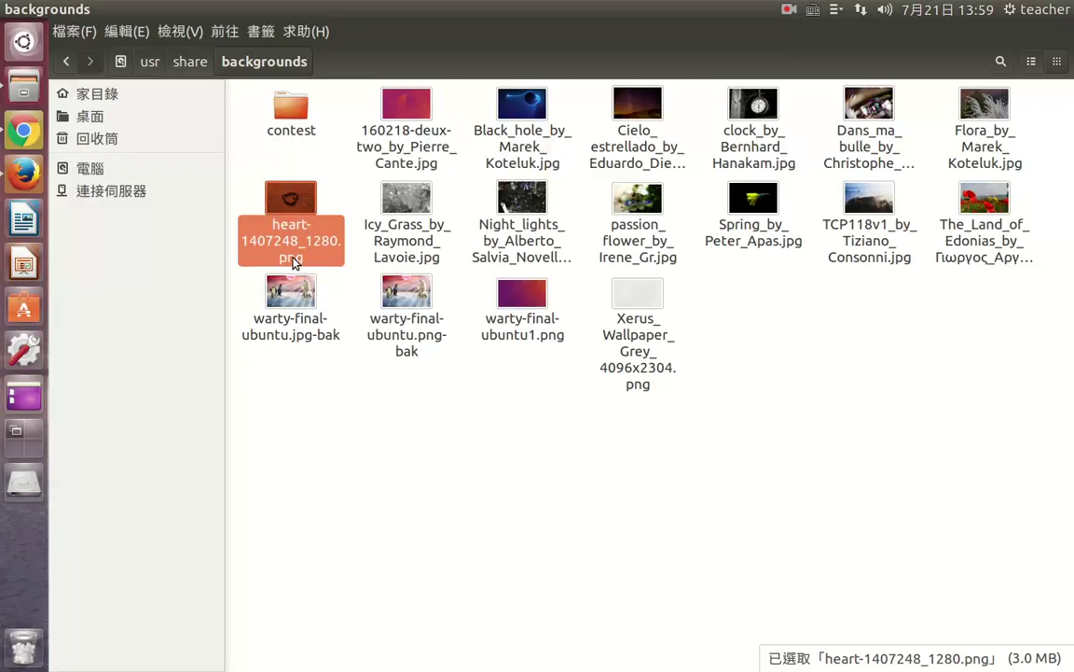
- Rename heart-1407248_1280.png as warty-final-ubuntu.png, reusing the base name of the warty-final-ubuntu.png-bak backup
left_click(425, 318)
key("ctrl+c")
key("F2")
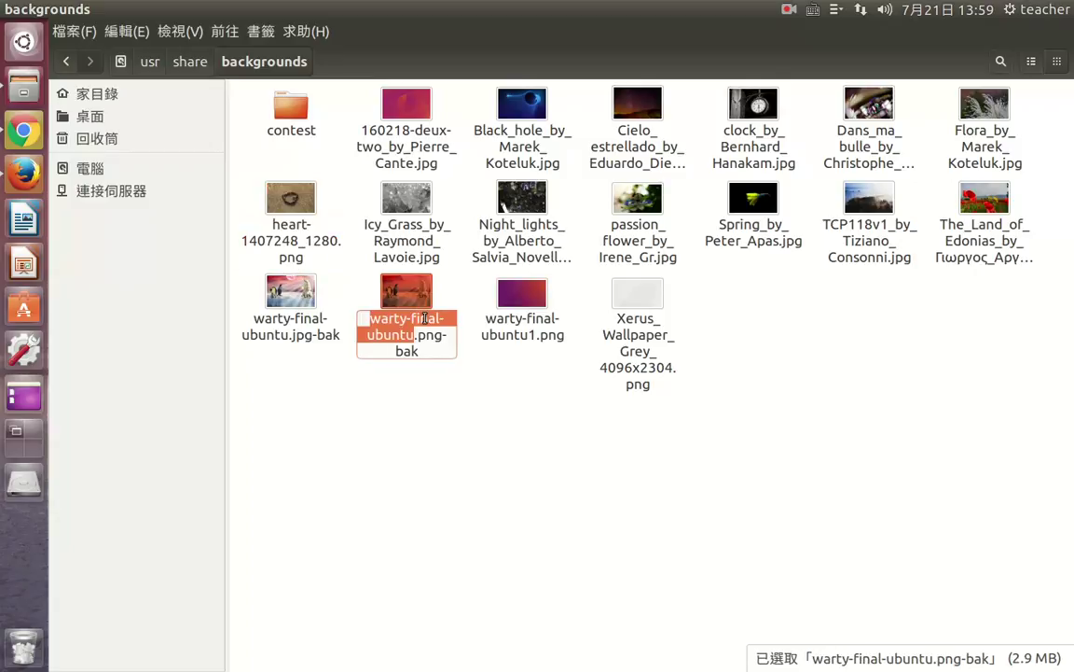
left_click(280, 194)
key("F2")
key("ctrl+v")
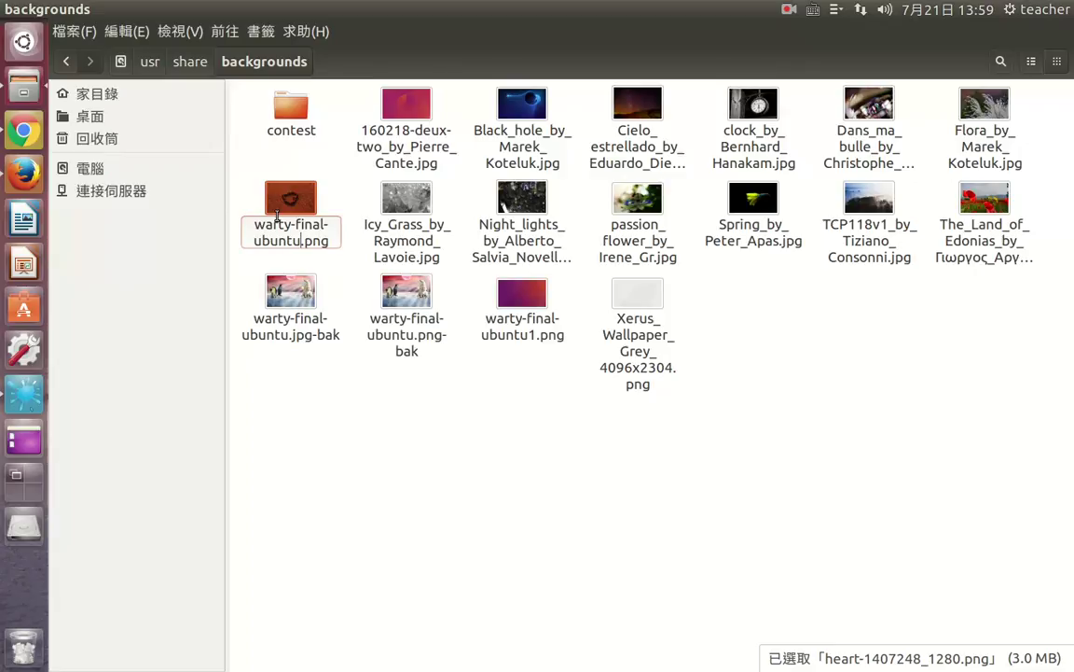
key("Return")
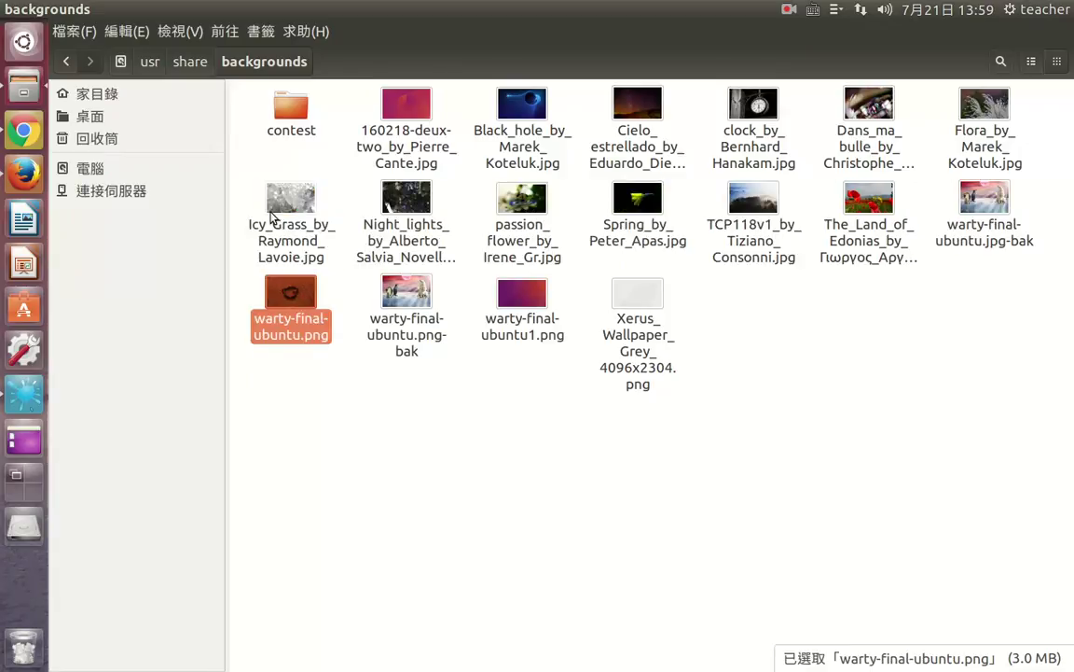
- Show the desktop to check the current wallpaper, and return to the backgrounds folder
key("ctrl+super+d")
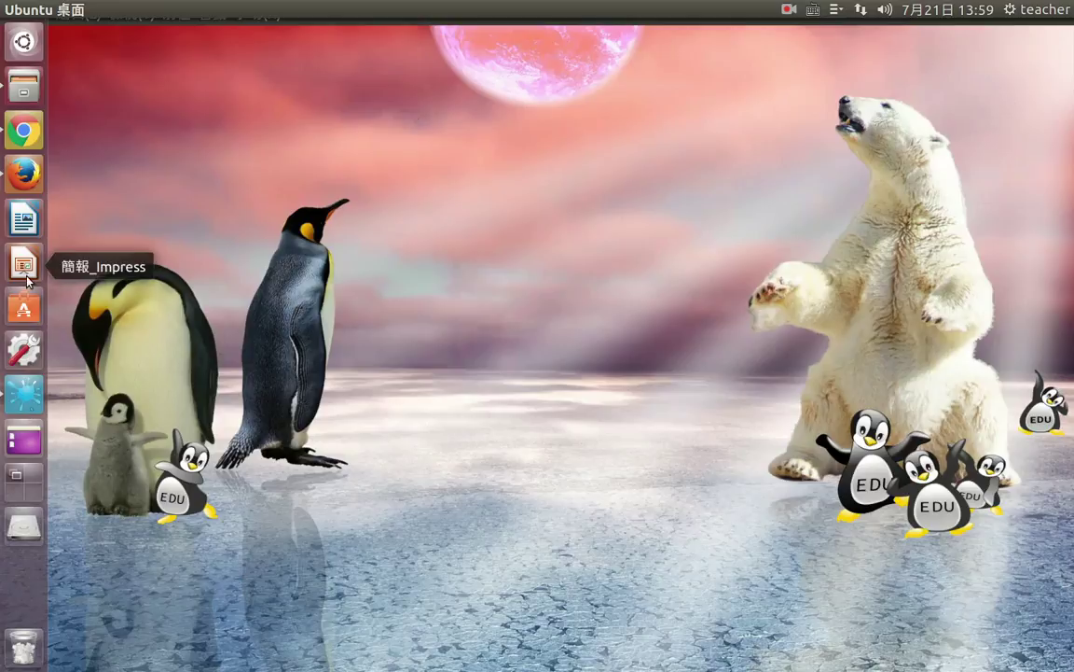
left_click(25, 95)
left_click(376, 401)
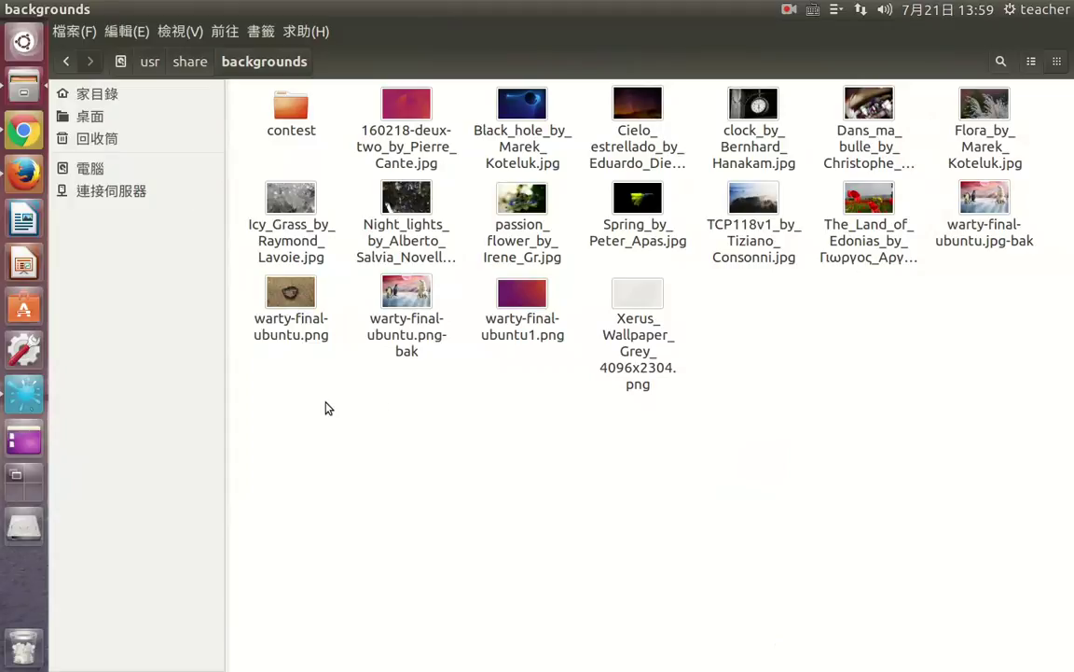